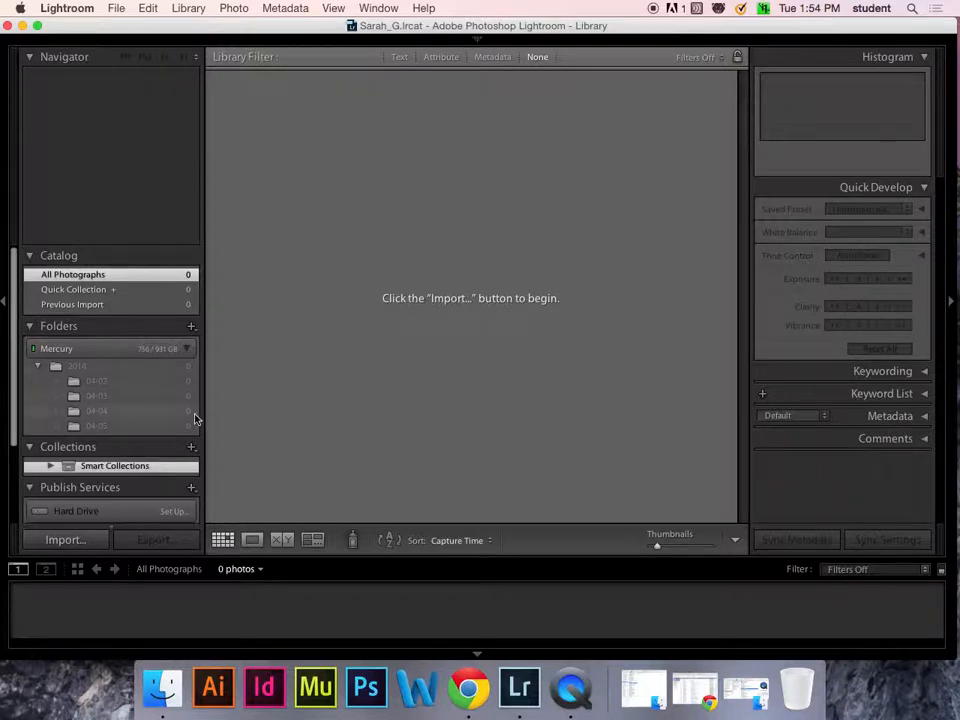
# - Open the import dialog and choose the 2014 folder inside DAM Class on the Mercury drive as the source
pyautogui.click(89, 540)
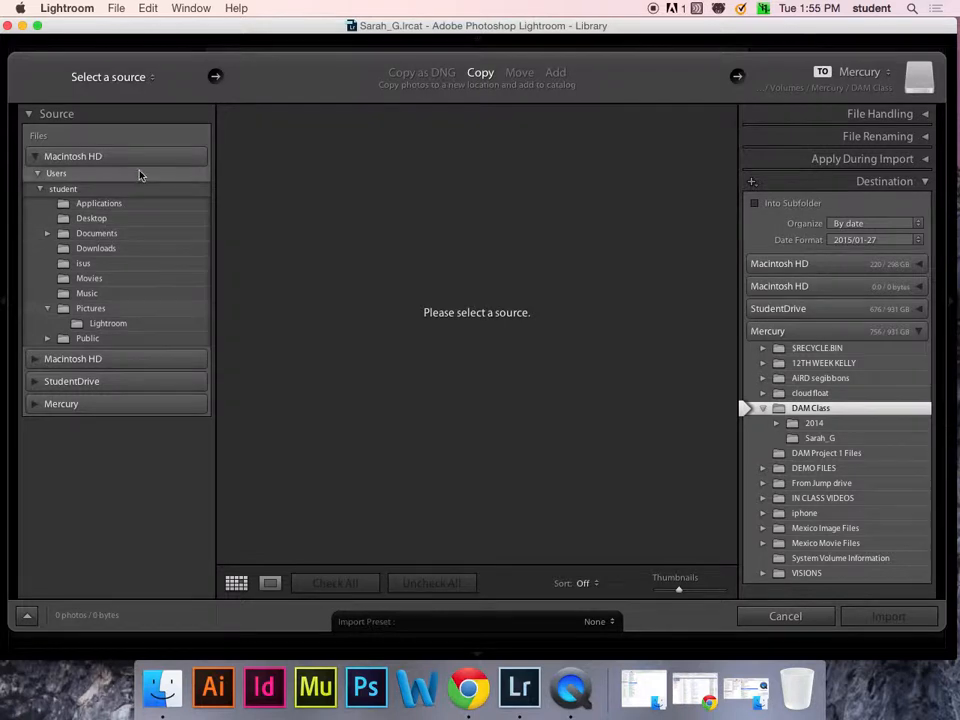
pyautogui.click(33, 405)
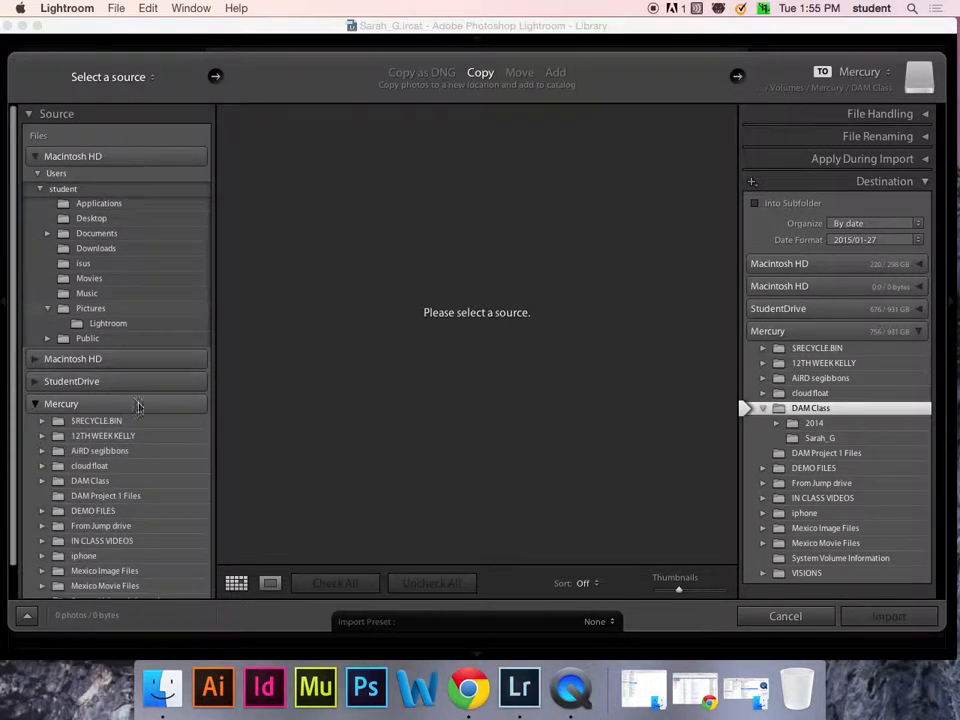
pyautogui.click(88, 481)
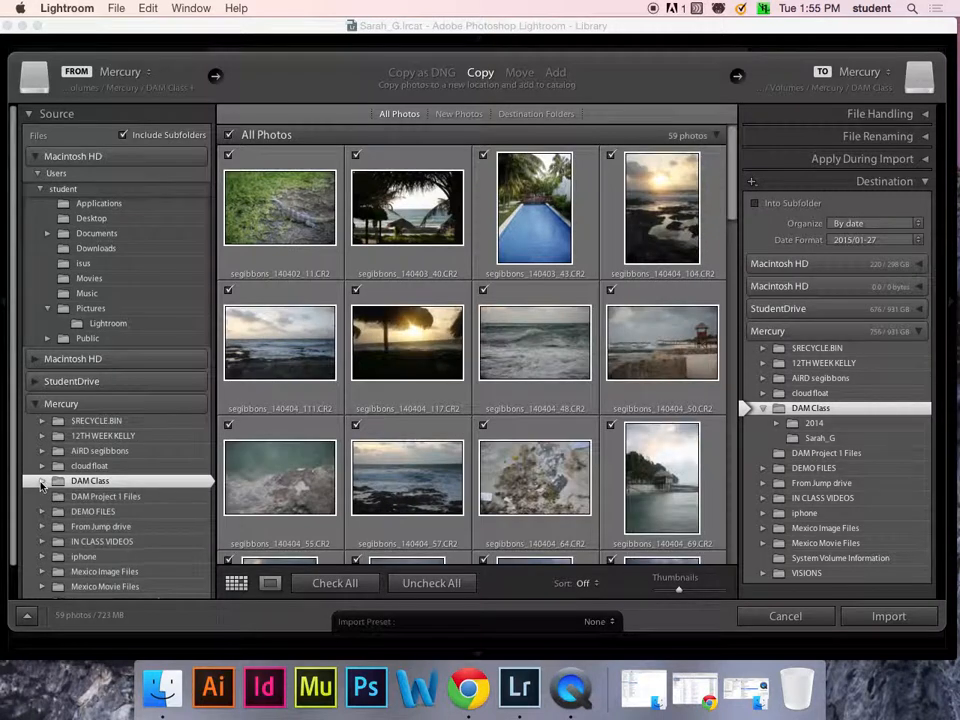
pyautogui.click(41, 482)
pyautogui.click(93, 497)
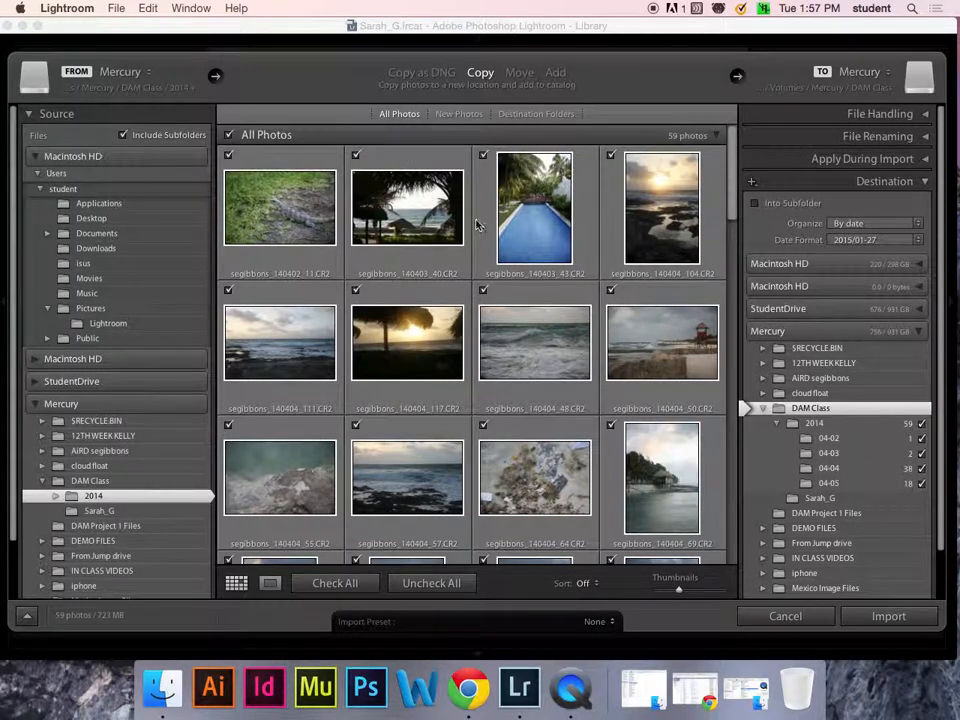
# - Switch the import method to Move and inspect the File Handling options
pyautogui.click(520, 74)
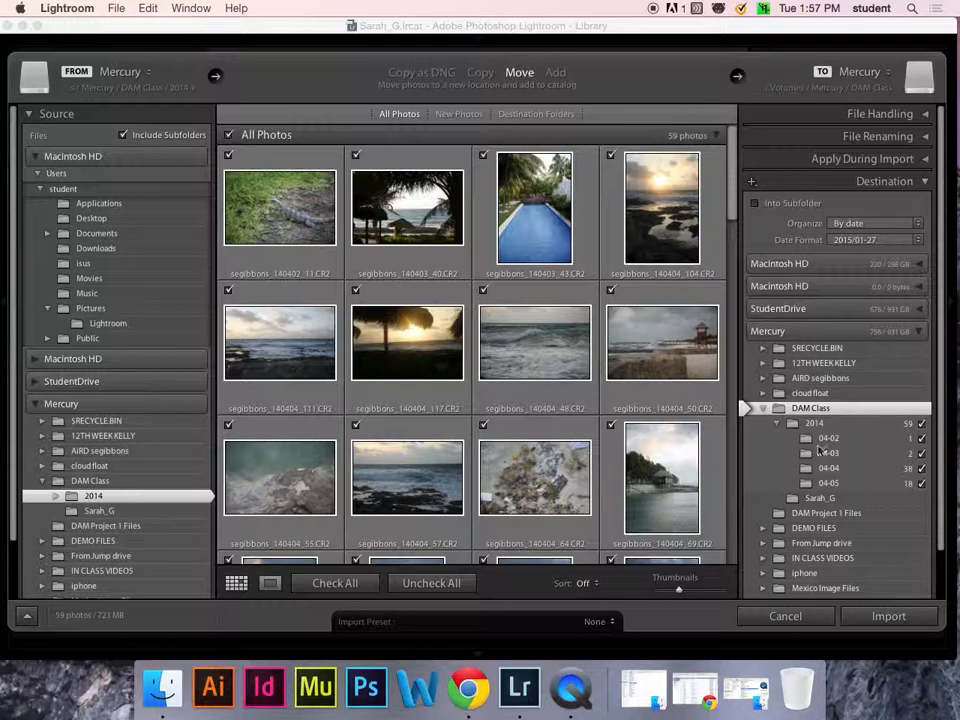
pyautogui.click(926, 114)
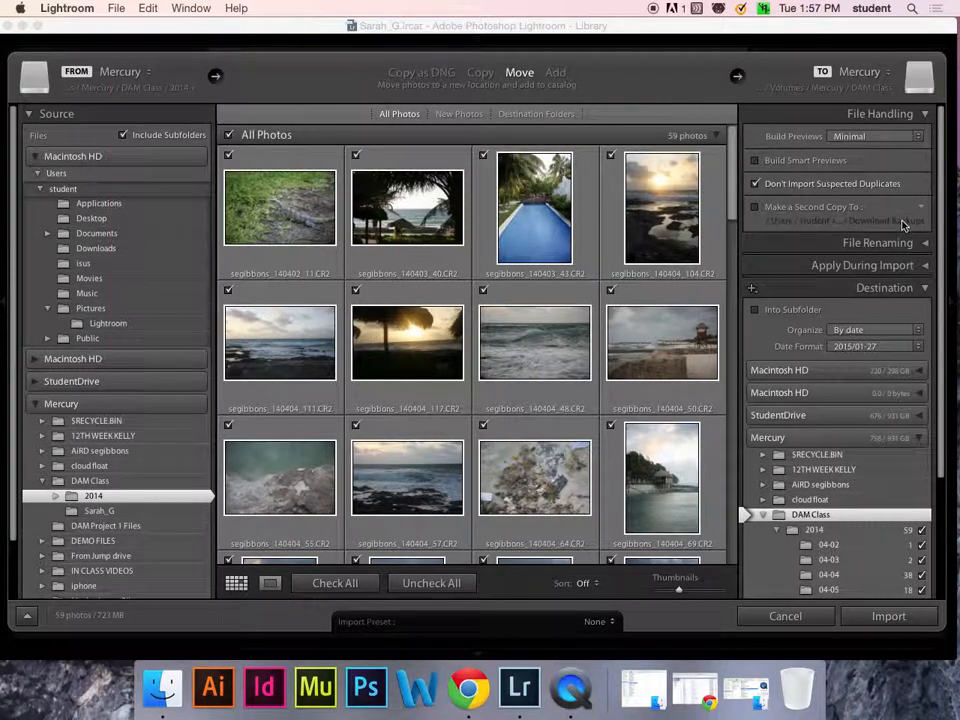
pyautogui.click(926, 114)
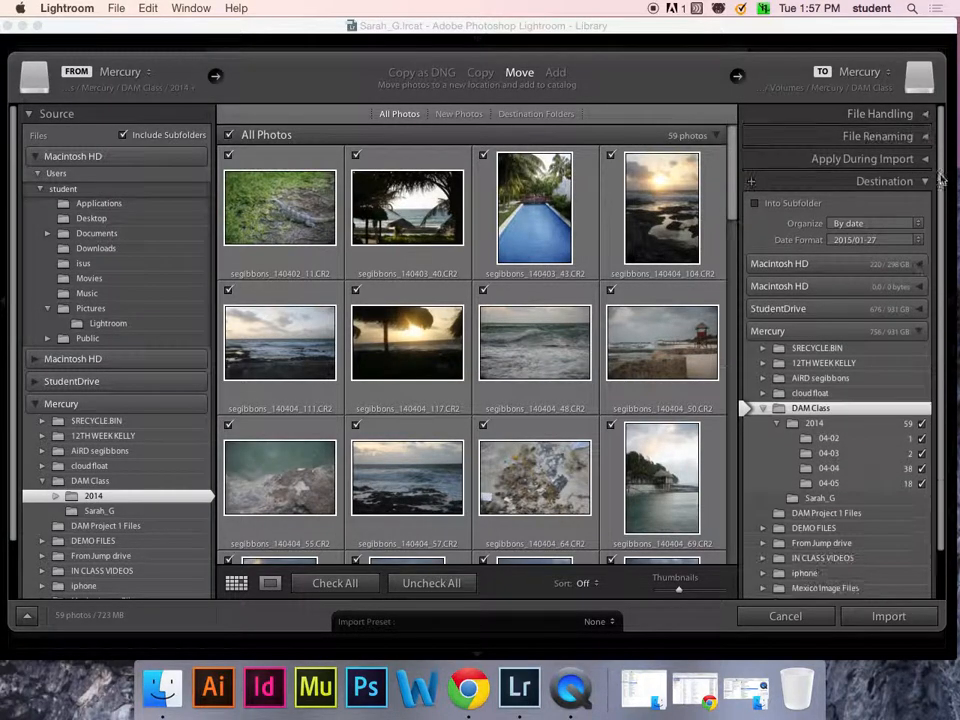
# - Open the file renaming options and set the custom text to the photographer's name prefix
pyautogui.click(926, 137)
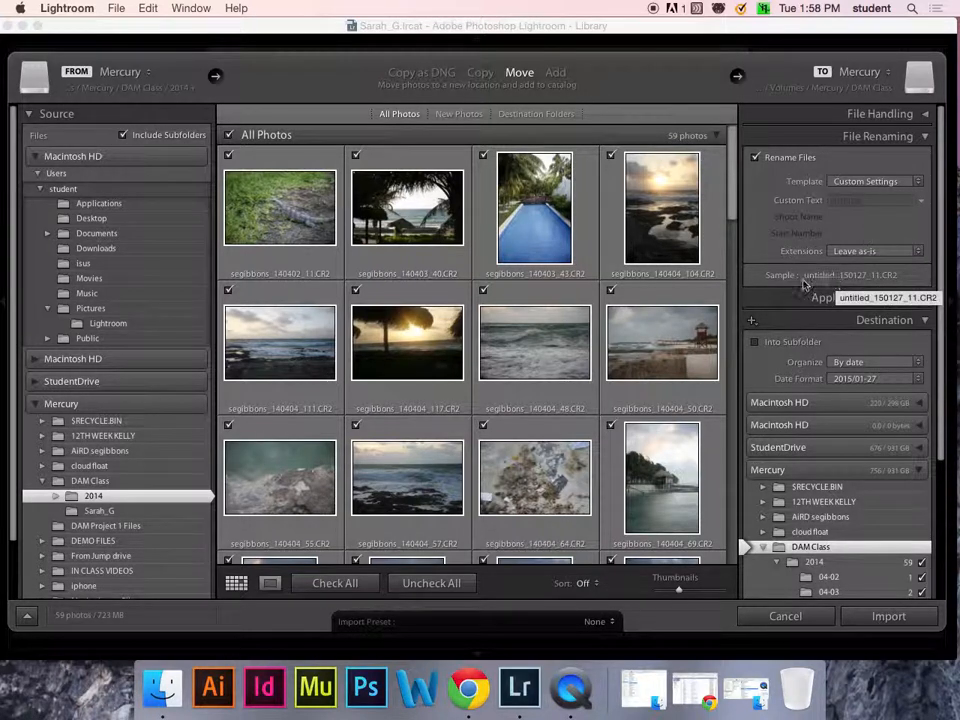
pyautogui.click(853, 204)
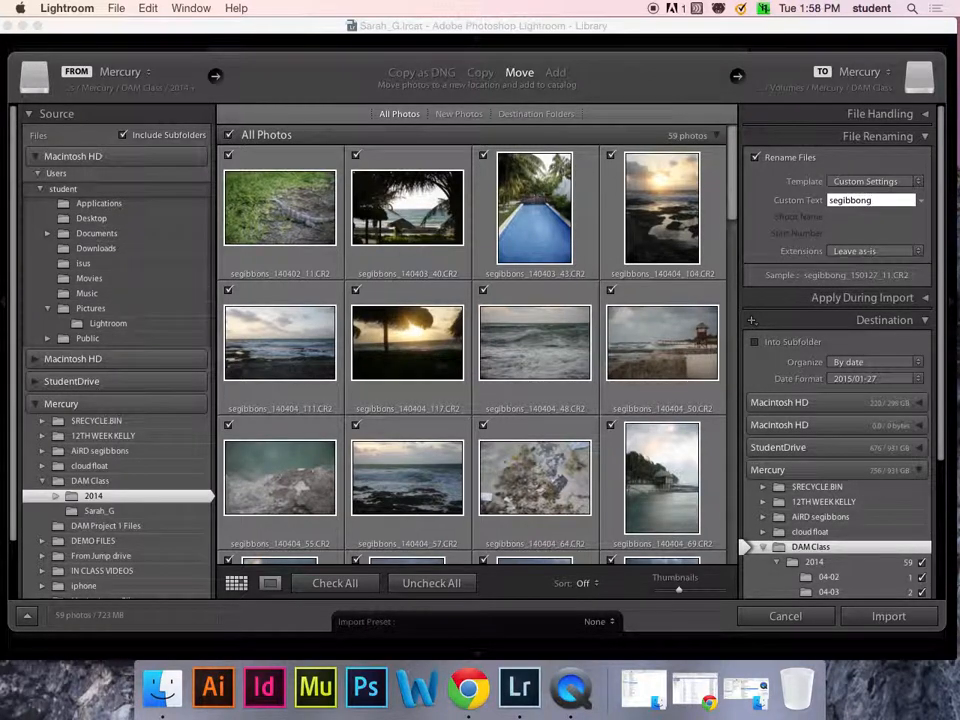
# - Open the filename template editor from the template list to review the naming pattern, then close it
pyautogui.click(913, 184)
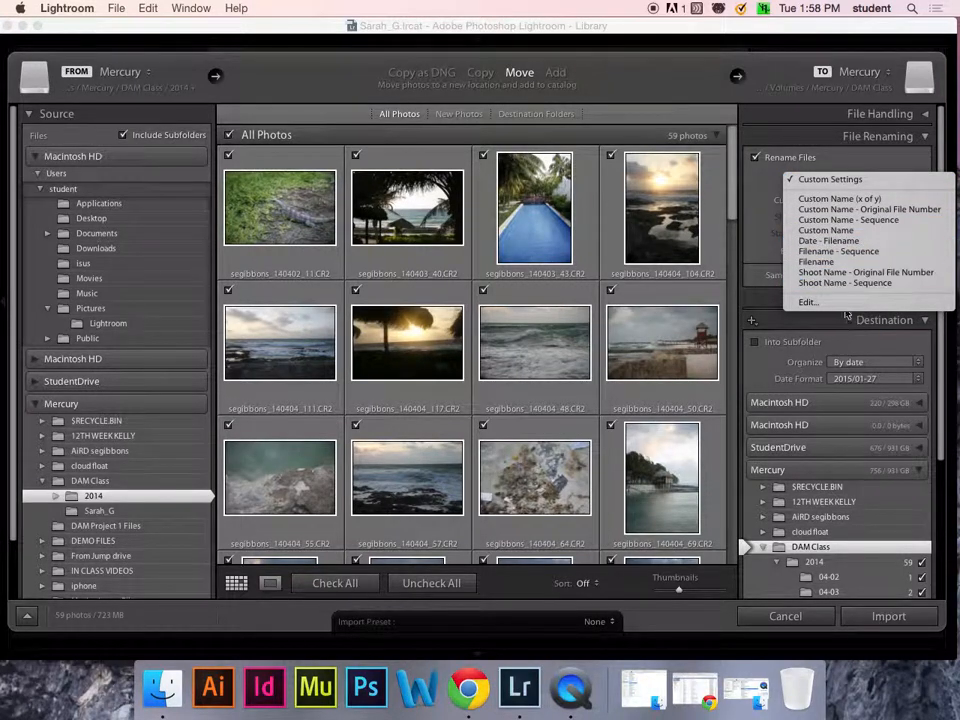
pyautogui.click(840, 302)
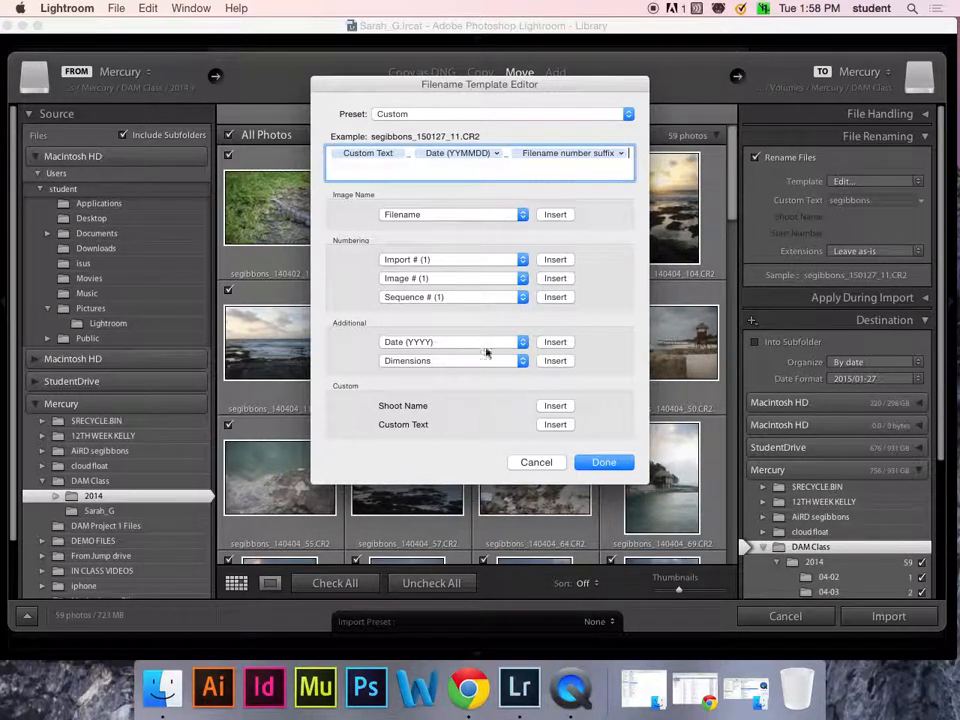
pyautogui.click(604, 462)
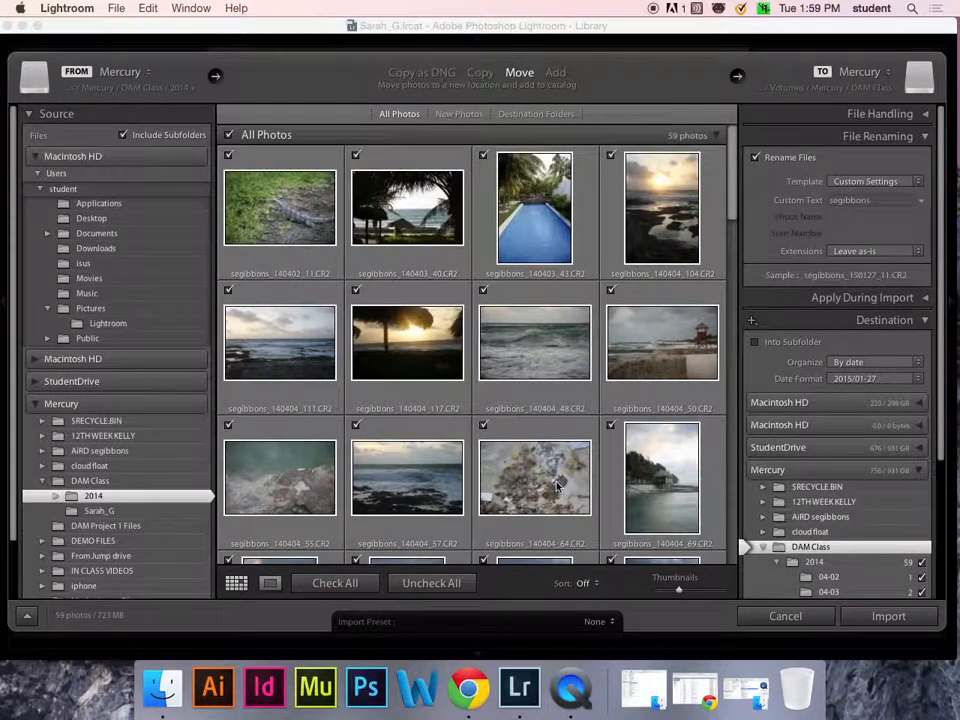
pyautogui.moveTo(558, 486)
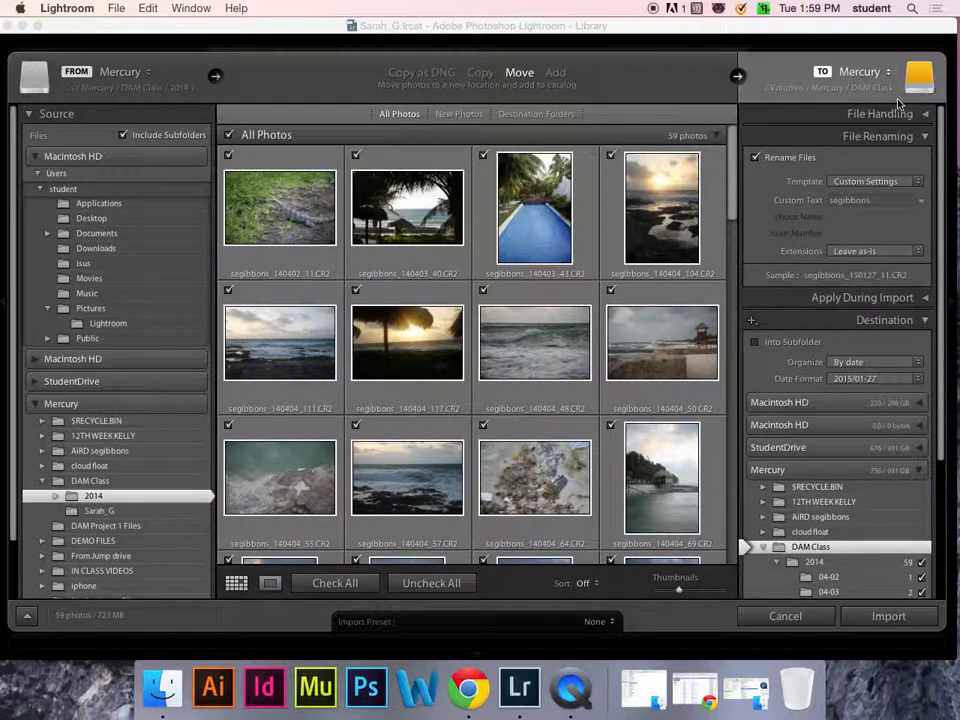
# - Expand the Apply During Import options and review the Develop Settings and Metadata choices
pyautogui.click(925, 136)
pyautogui.click(925, 160)
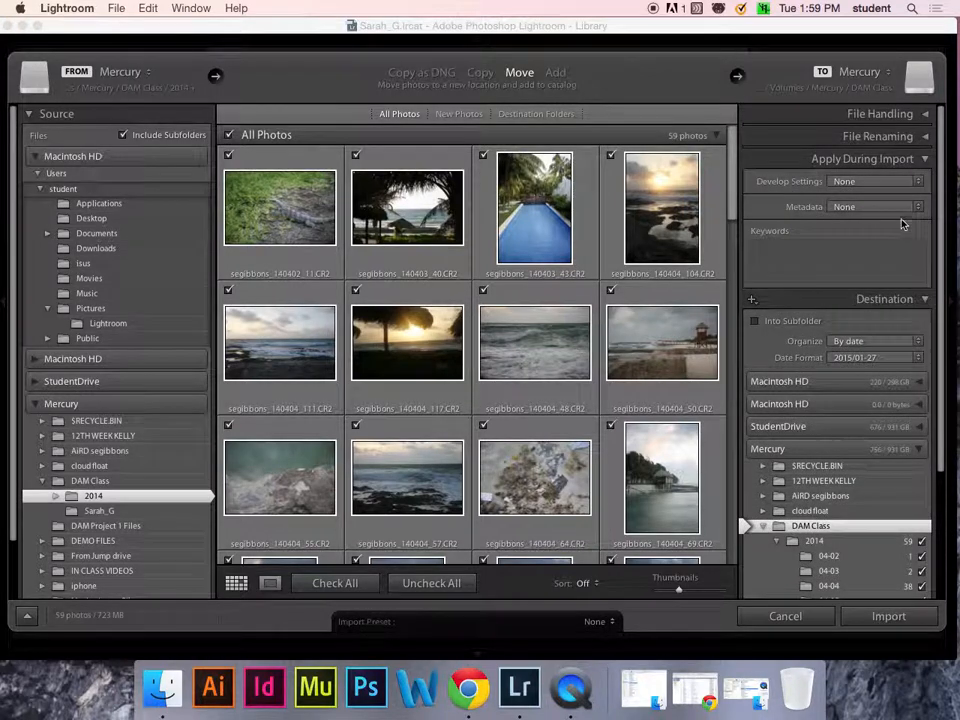
pyautogui.click(905, 182)
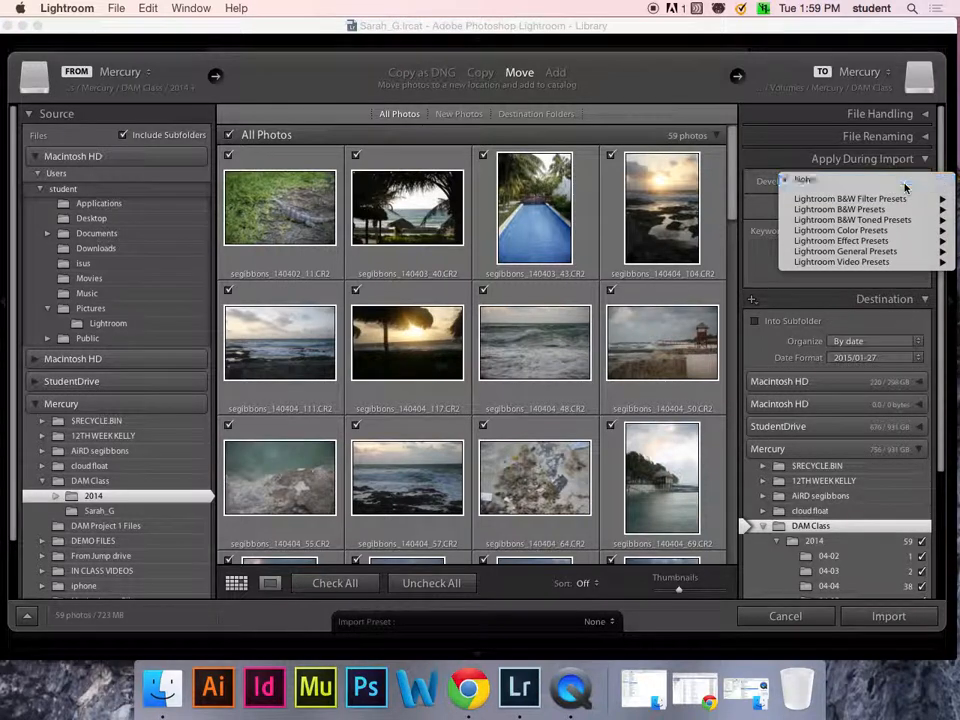
pyautogui.click(905, 181)
pyautogui.click(848, 208)
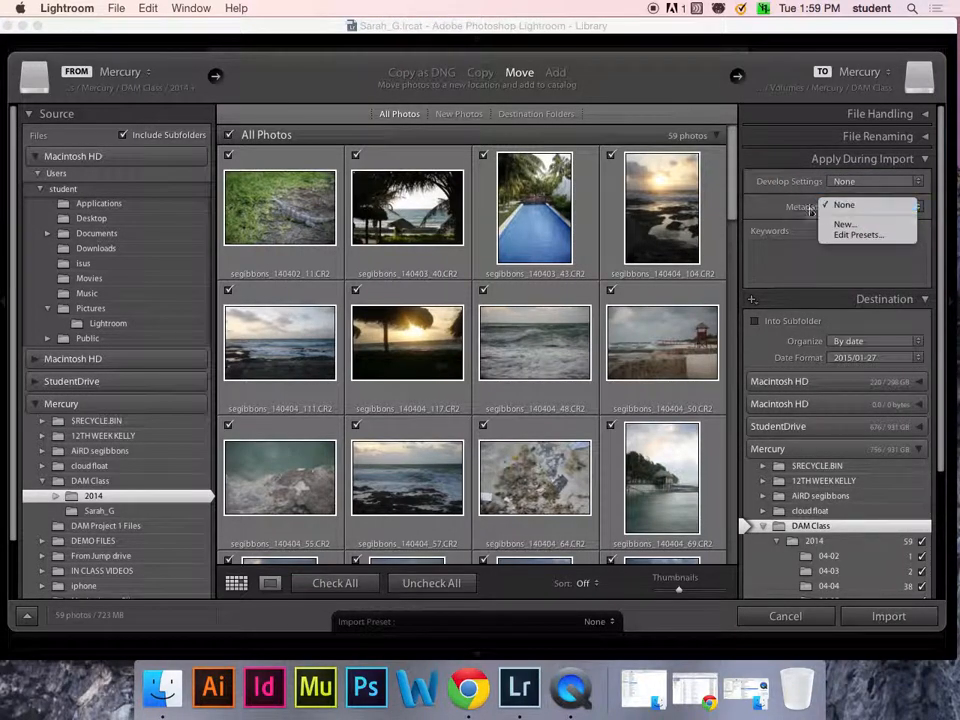
pyautogui.click(847, 208)
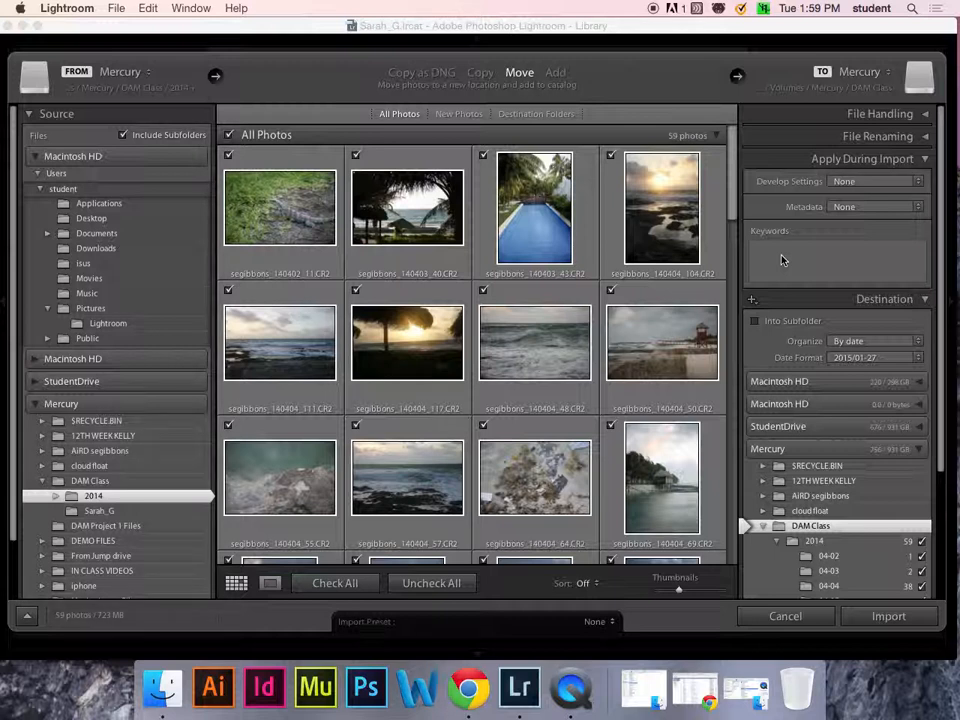
# - Enter the import keywords vacation, Mexico
pyautogui.click(782, 258)
pyautogui.write('vacation')
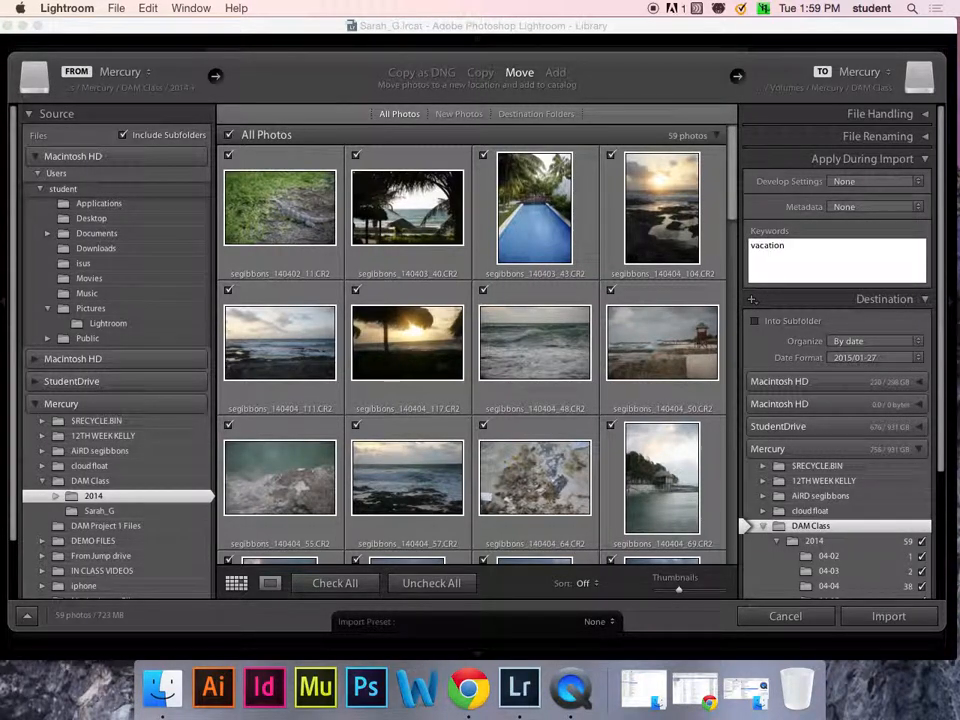
pyautogui.press('Return')
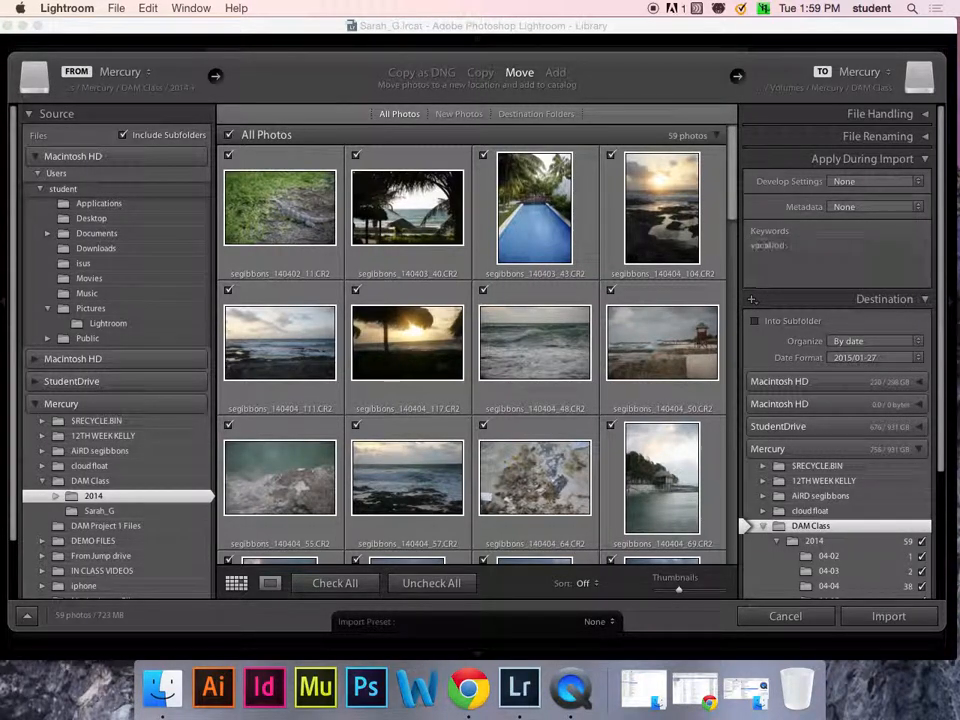
pyautogui.click(806, 273)
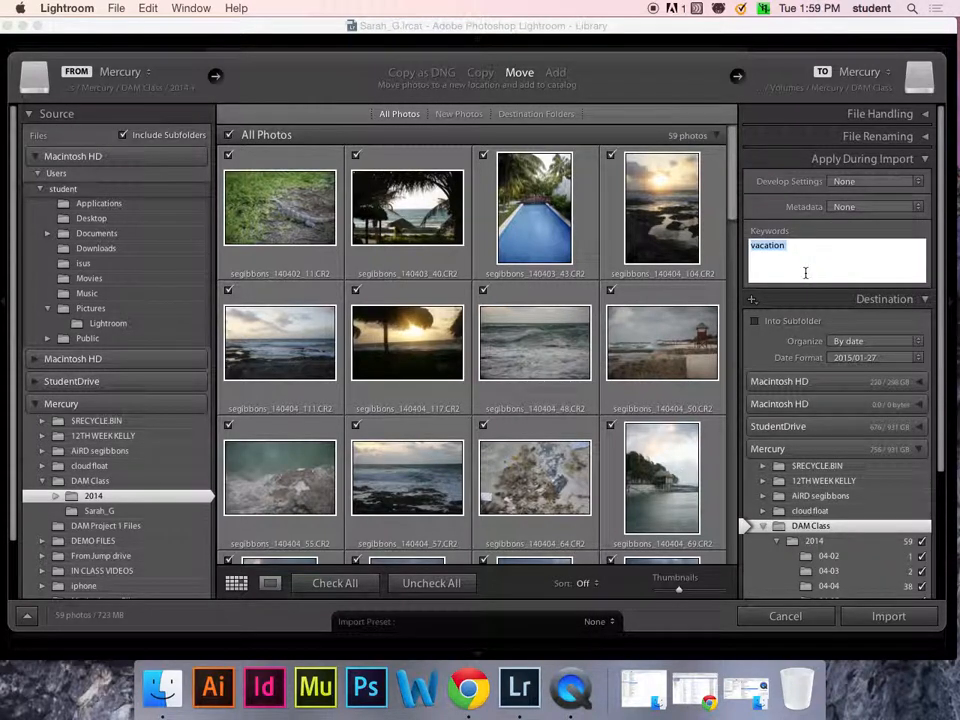
pyautogui.press('Right')
pyautogui.write(', Mexico')
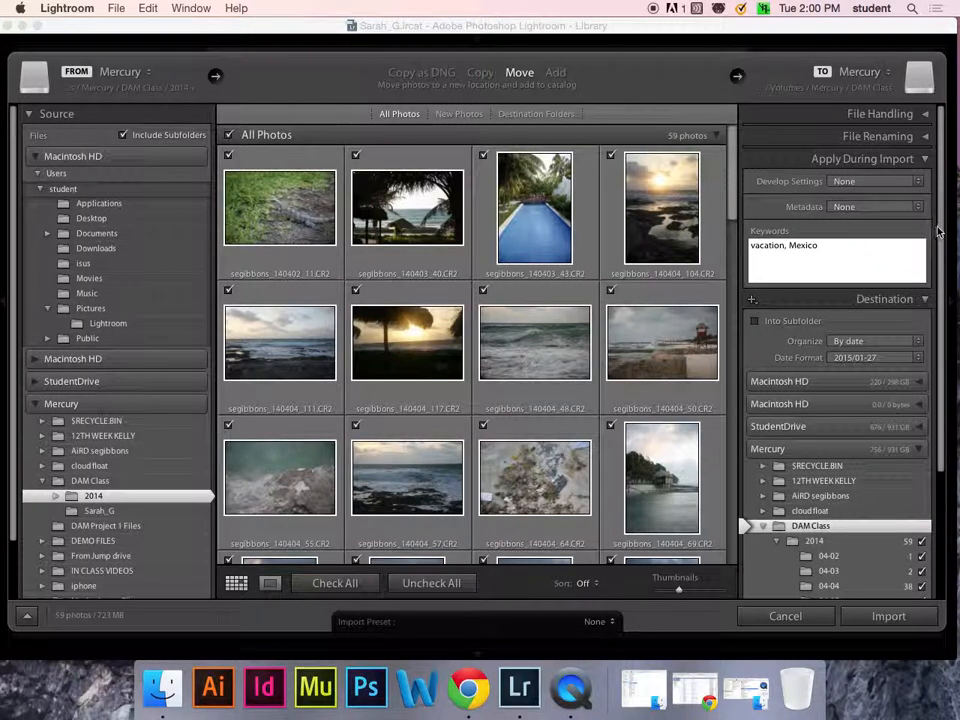
# - Collapse the Destination section and start a new metadata preset
pyautogui.scroll(-2, 936, 242)
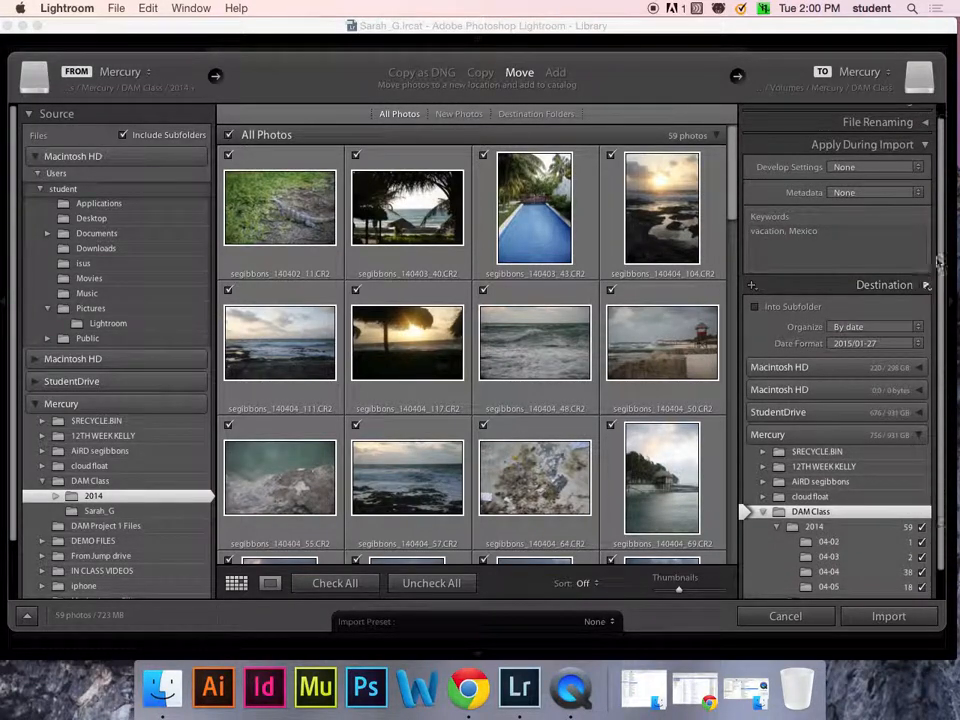
pyautogui.click(924, 285)
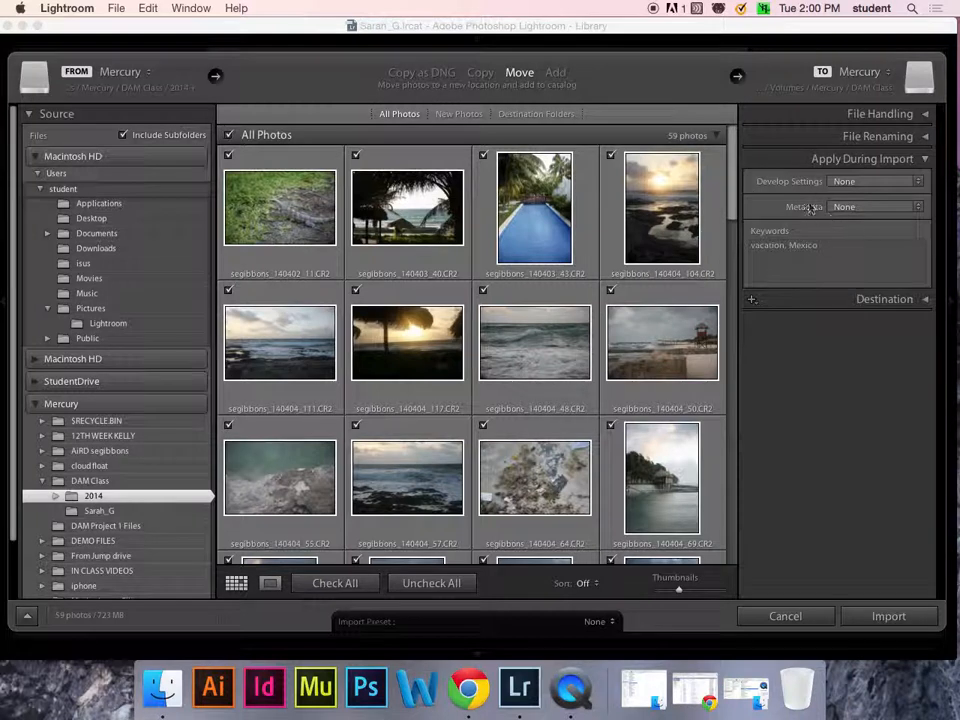
pyautogui.click(918, 207)
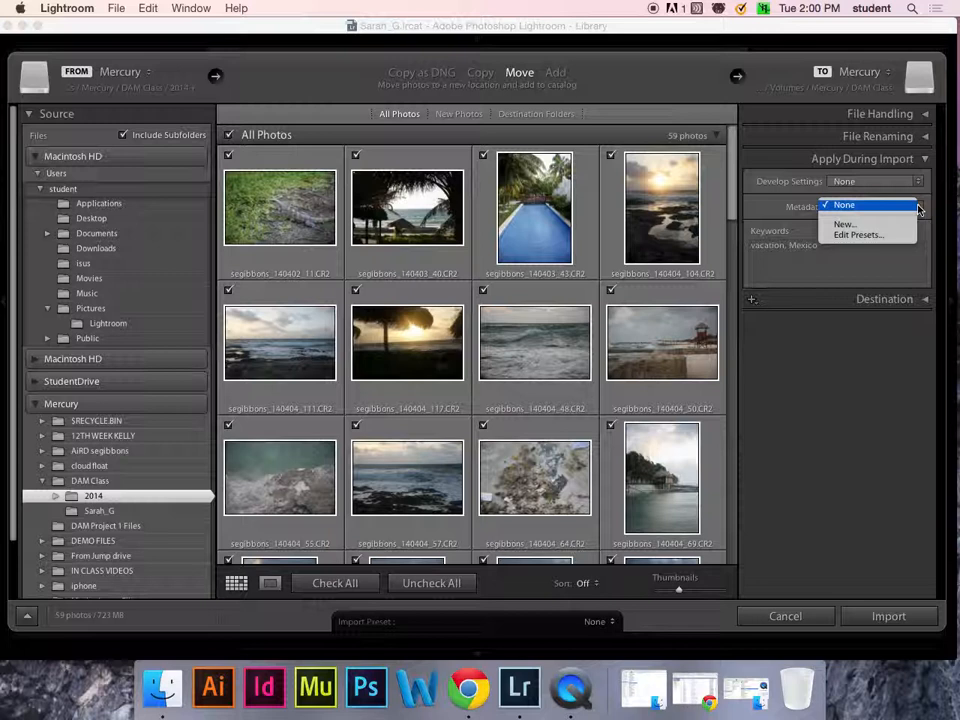
pyautogui.click(866, 226)
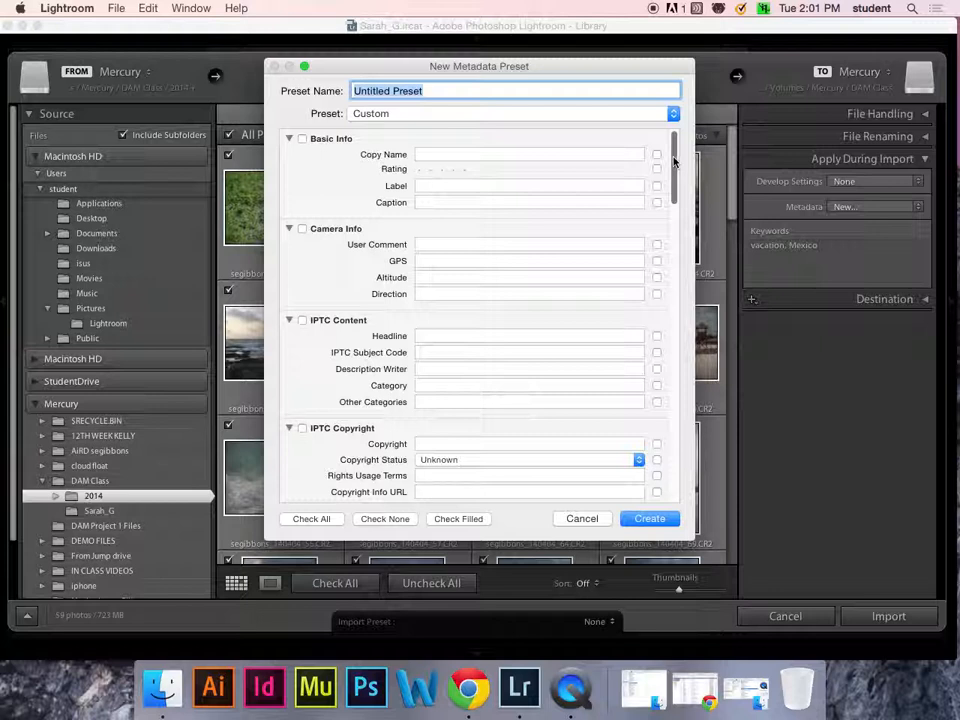
# - Enter a © copyright notice with the photographer's full name in the preset's Copyright field
pyautogui.moveTo(675, 162); pyautogui.dragTo(677, 186)
pyautogui.click(461, 259)
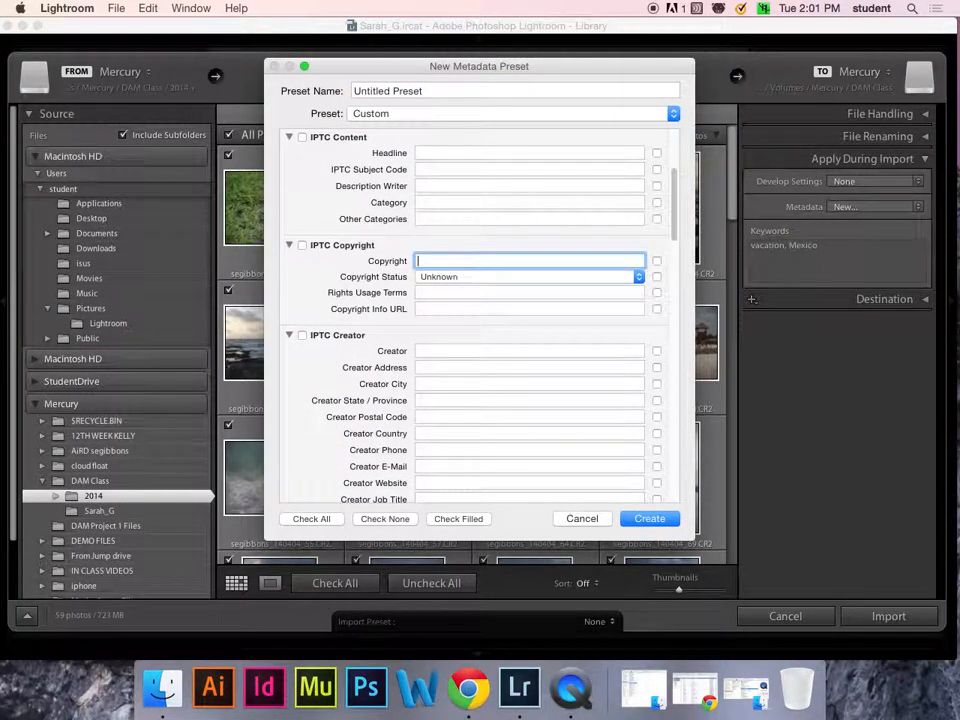
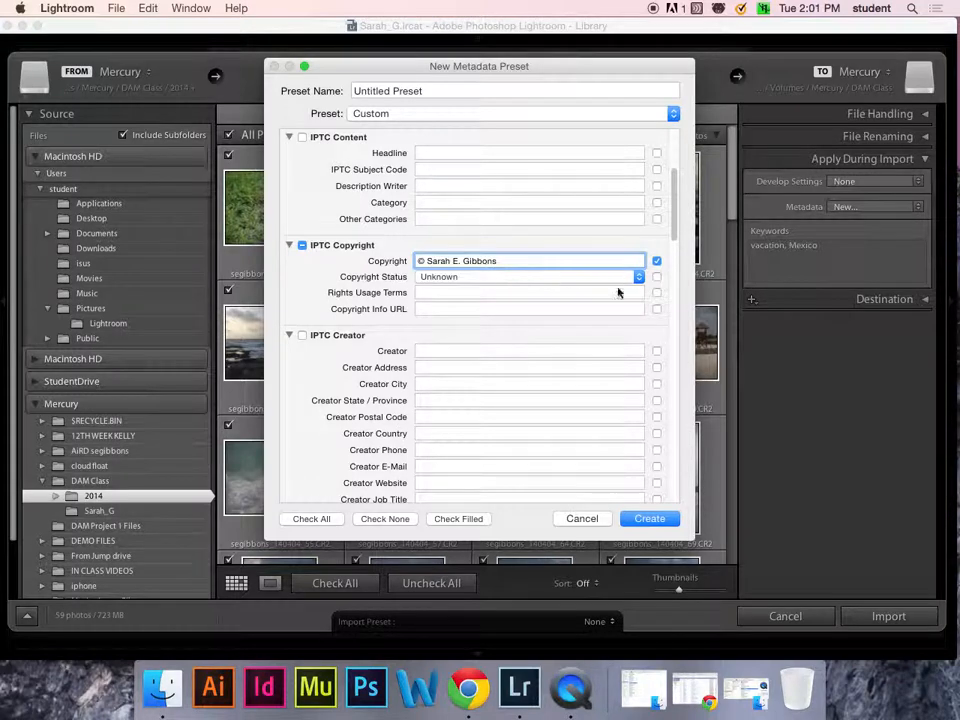
# - Set the copyright status to Copyrighted and enter the photographer's website as the copyright info URL
pyautogui.click(637, 280)
pyautogui.click(615, 289)
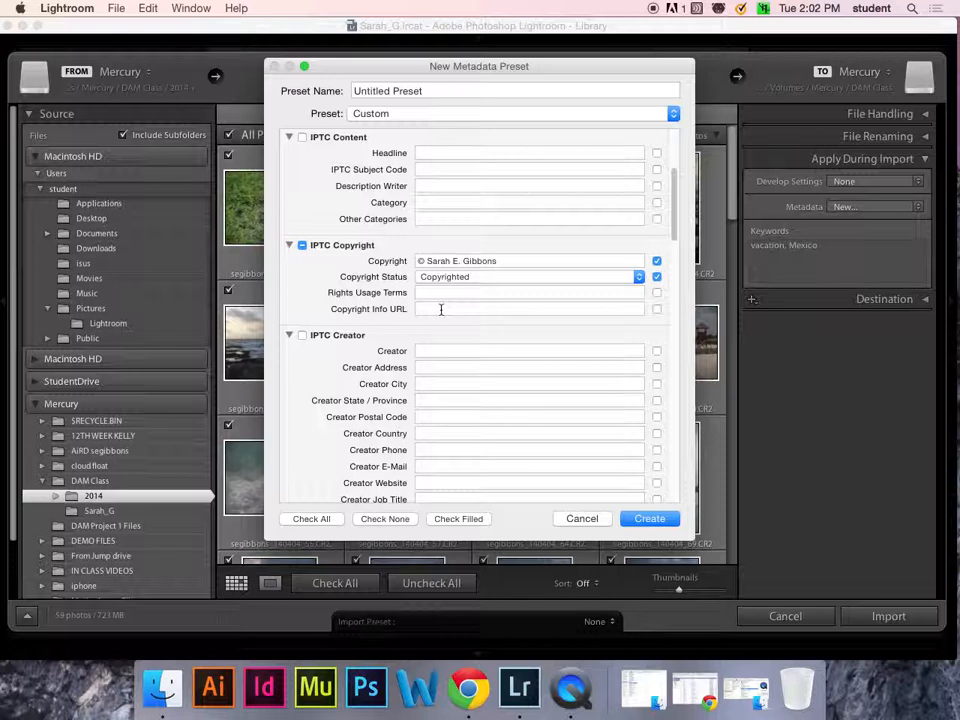
pyautogui.click(441, 309)
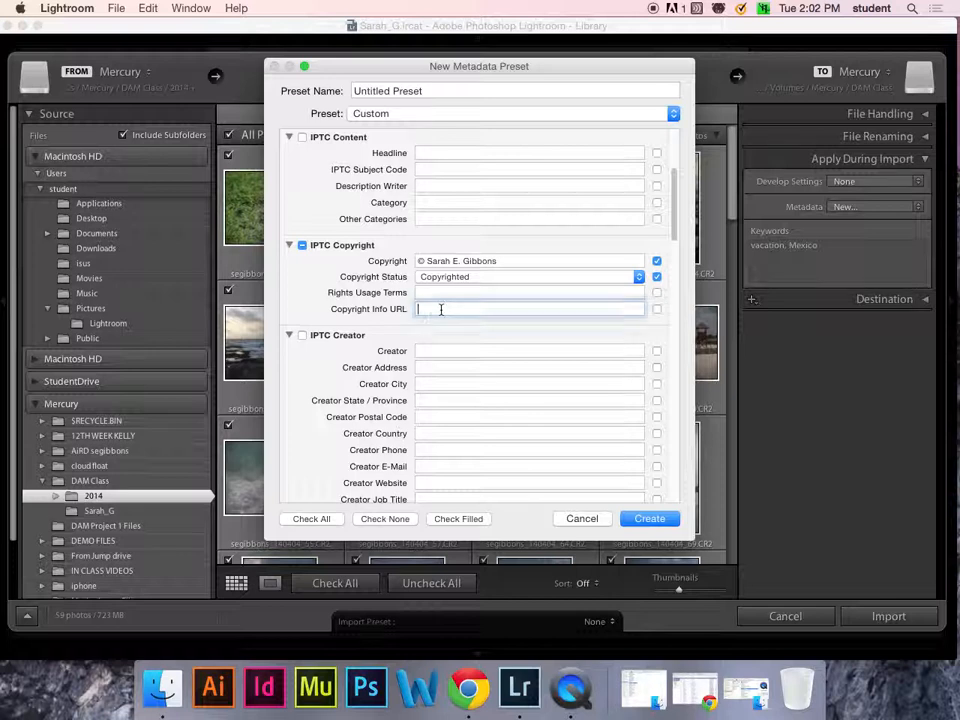
pyautogui.write('www')
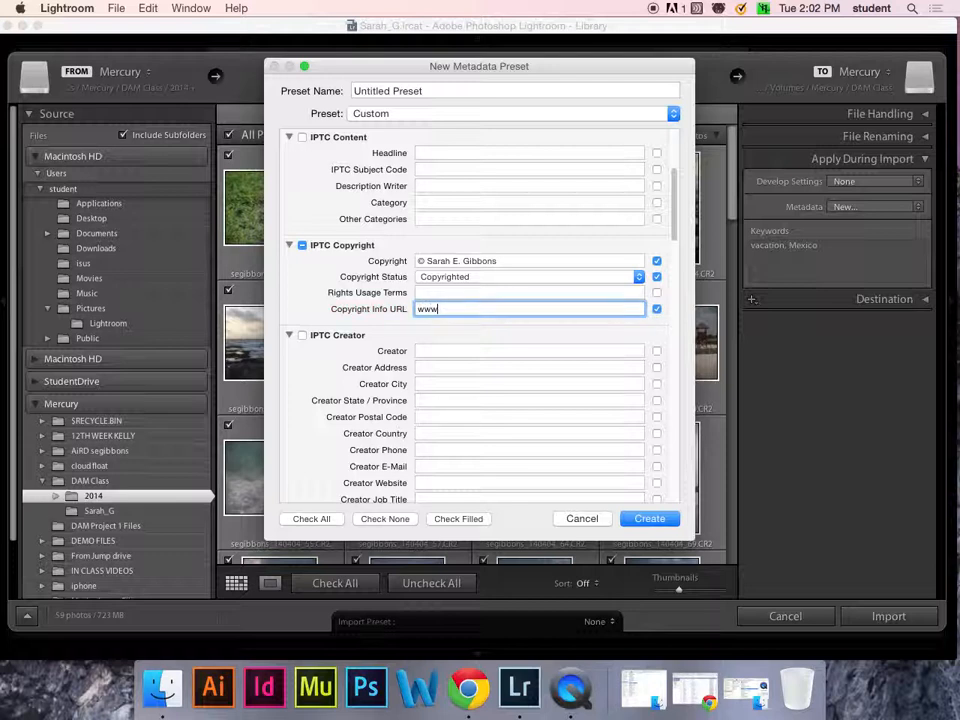
pyautogui.write('.segibbons.com')
# - Enter the photographer's full name as the creator in the preset
pyautogui.click(452, 348)
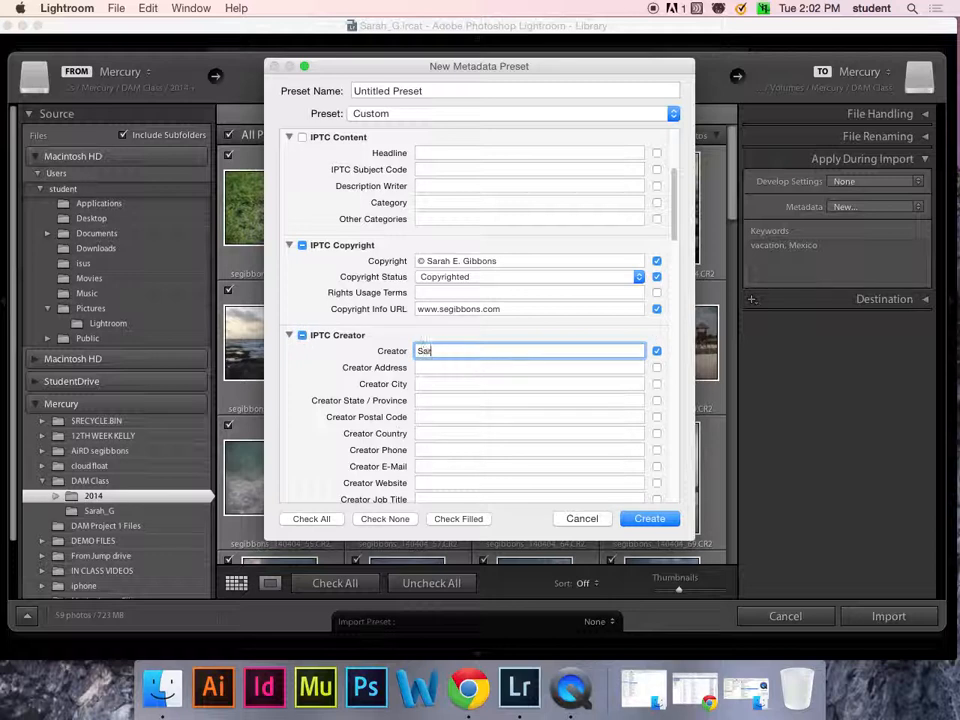
pyautogui.press('Tab')
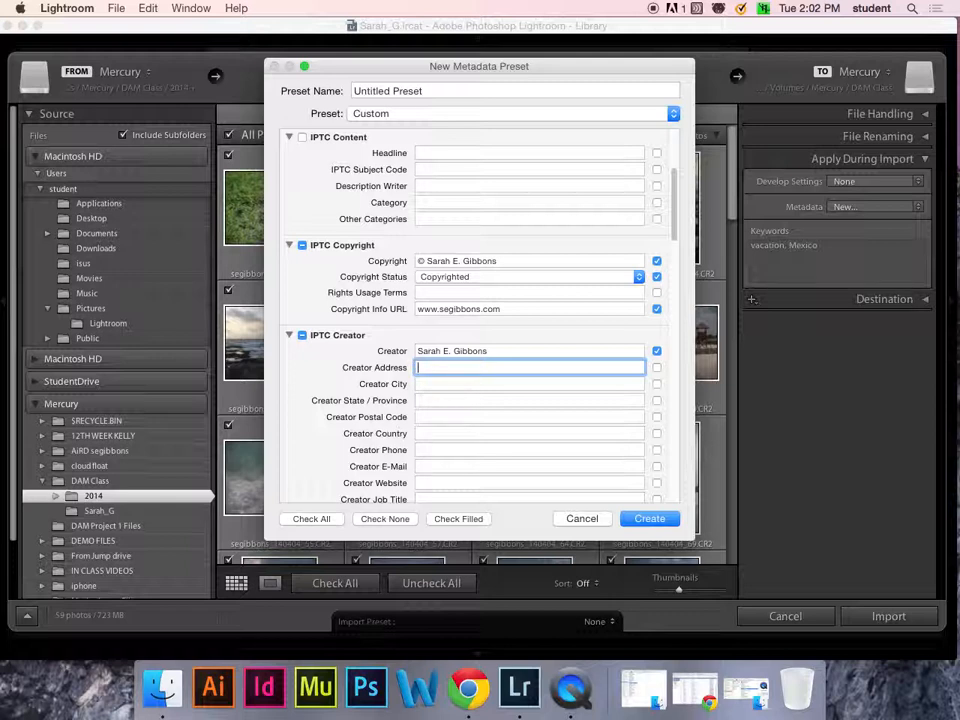
# - Fill in the creator's city, state and postal code in the preset
pyautogui.click(530, 384)
pyautogui.write('Durham')
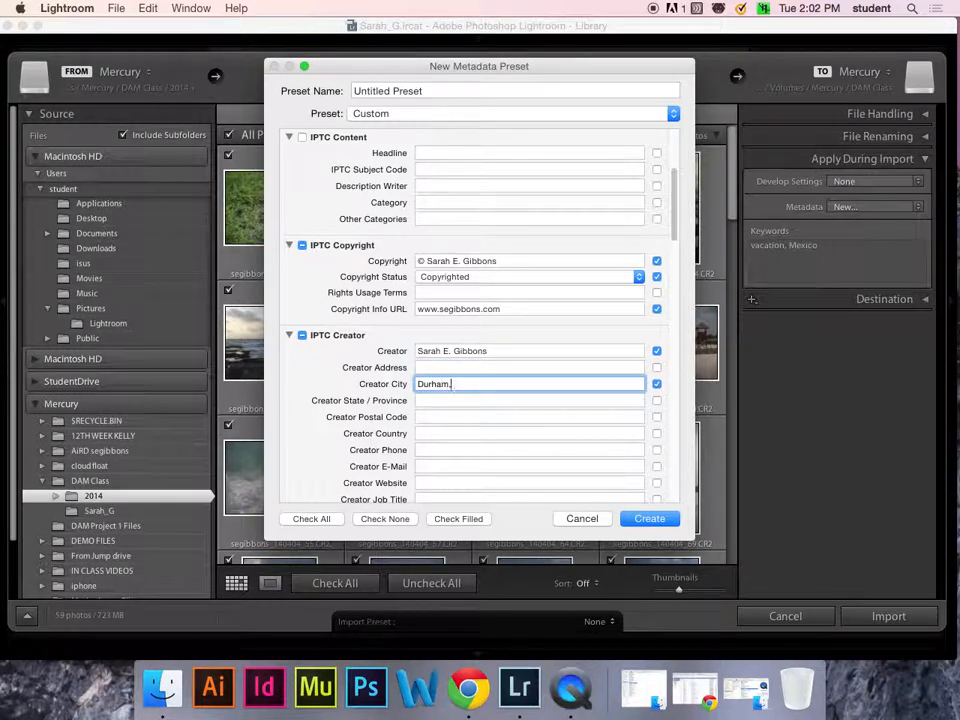
pyautogui.press('Tab')
pyautogui.write('NC')
pyautogui.press('Tab')
pyautogui.write('27707')
pyautogui.press('Tab')
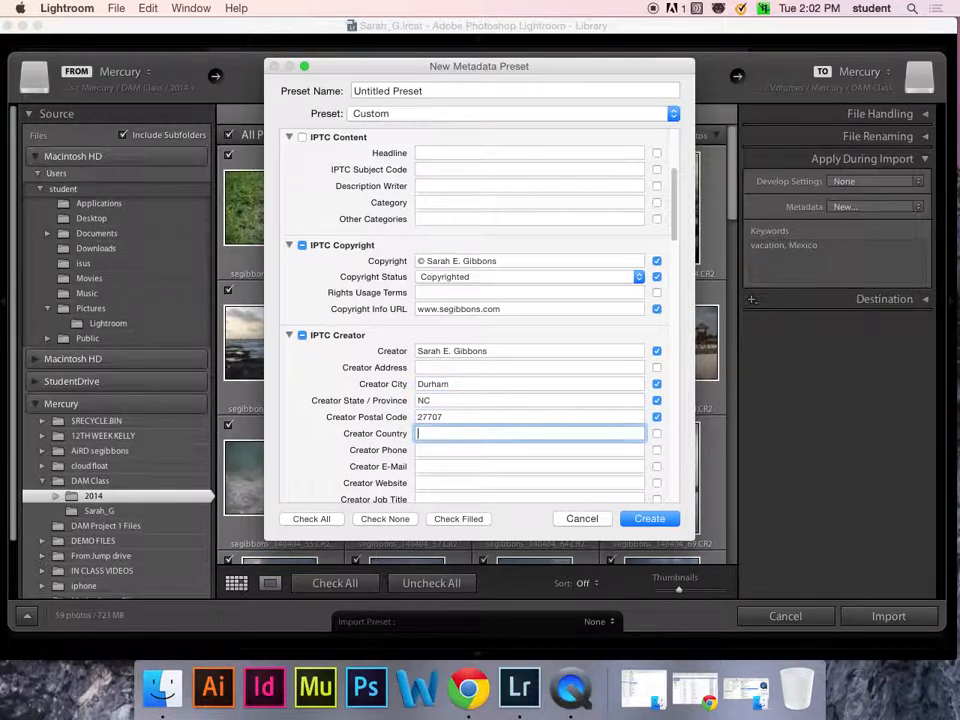
# - Enter USA as the creator country and fill in the creator's e-mail address in the preset
pyautogui.write('USA')
pyautogui.press('Tab')
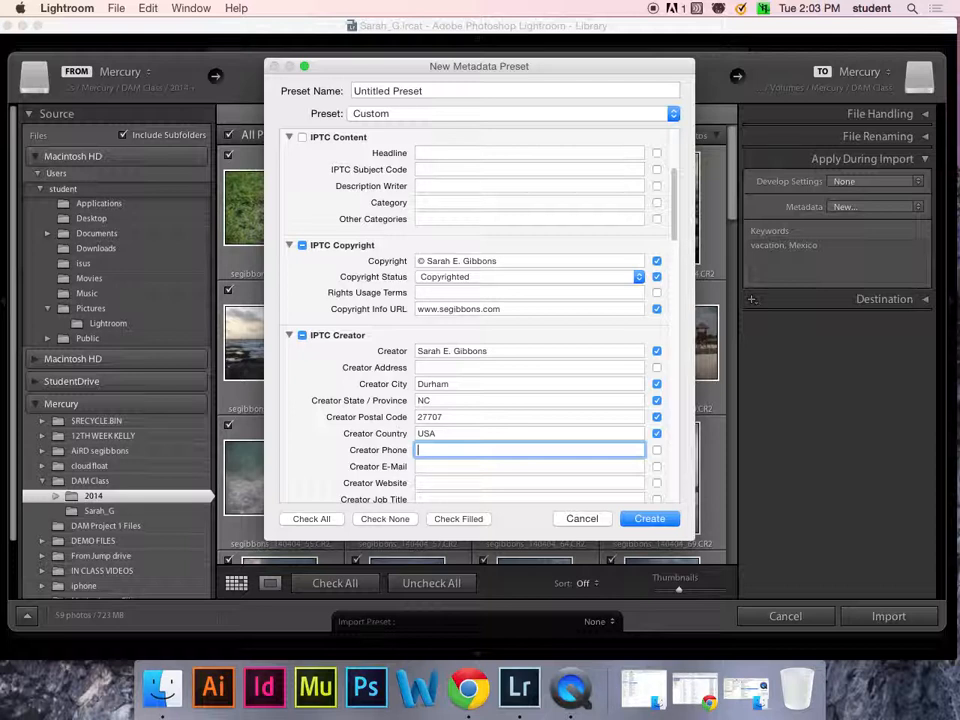
pyautogui.press('Tab')
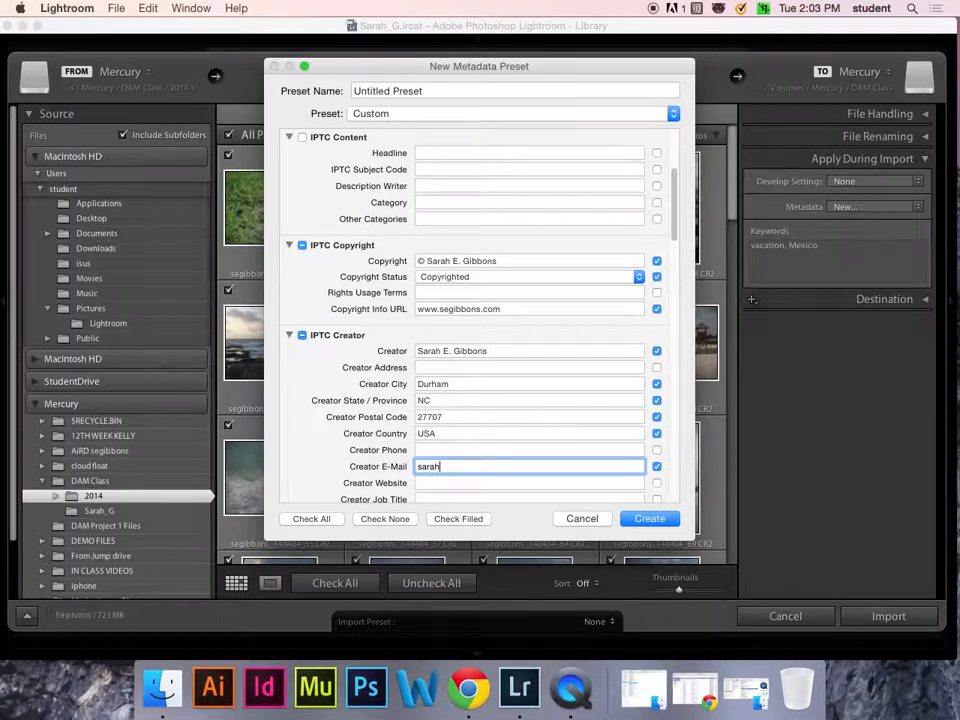
pyautogui.press('Tab')
pyautogui.write('se')
pyautogui.press('BackSpace')
pyautogui.press('BackSpace')
pyautogui.write('www')
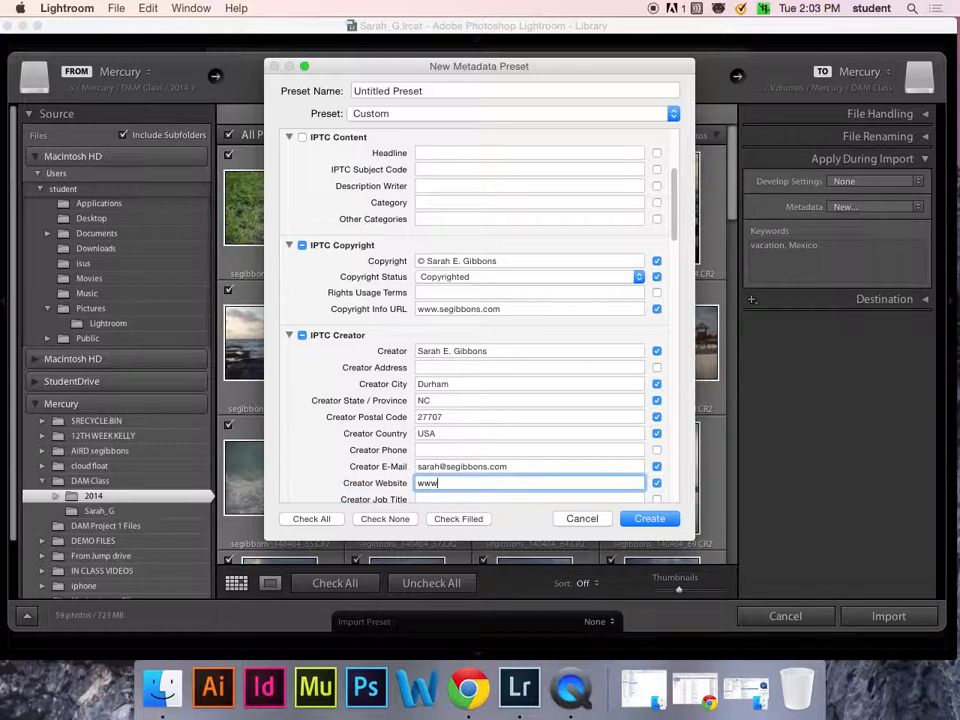
pyautogui.write('.eegibbons')
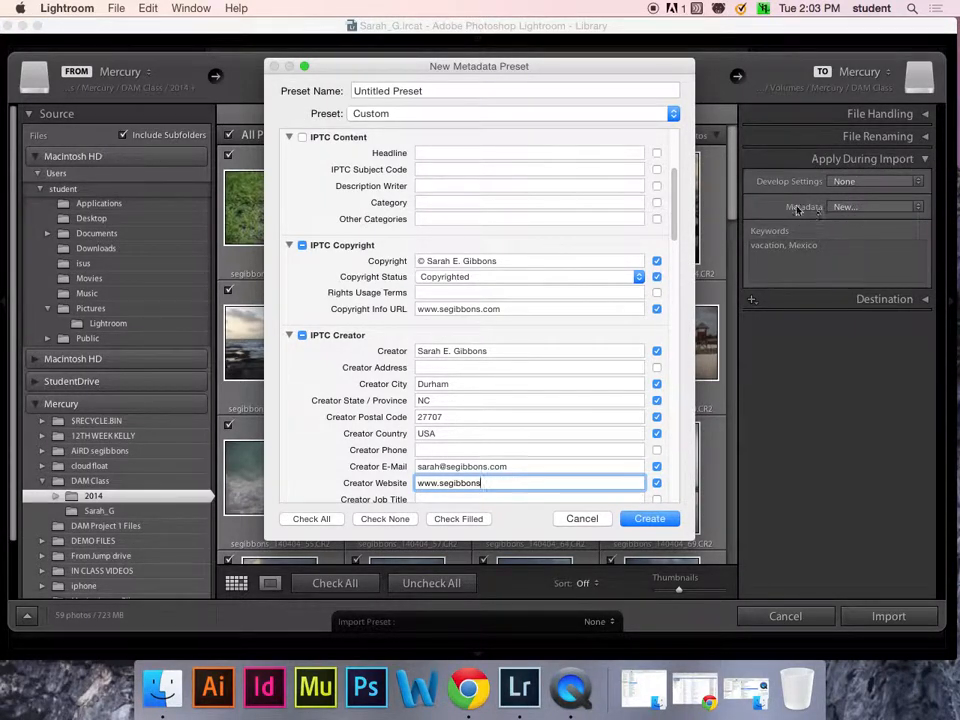
# - Scroll through the preset's remaining metadata sections to review which fields are filled
pyautogui.moveTo(676, 220); pyautogui.dragTo(676, 261)
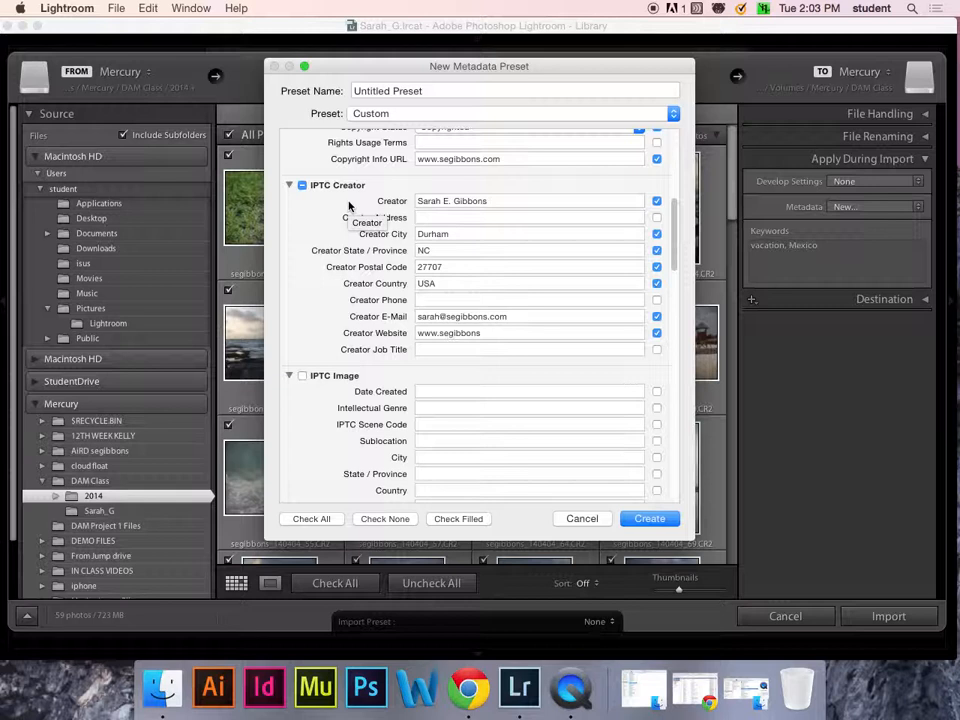
pyautogui.moveTo(675, 227); pyautogui.dragTo(686, 357)
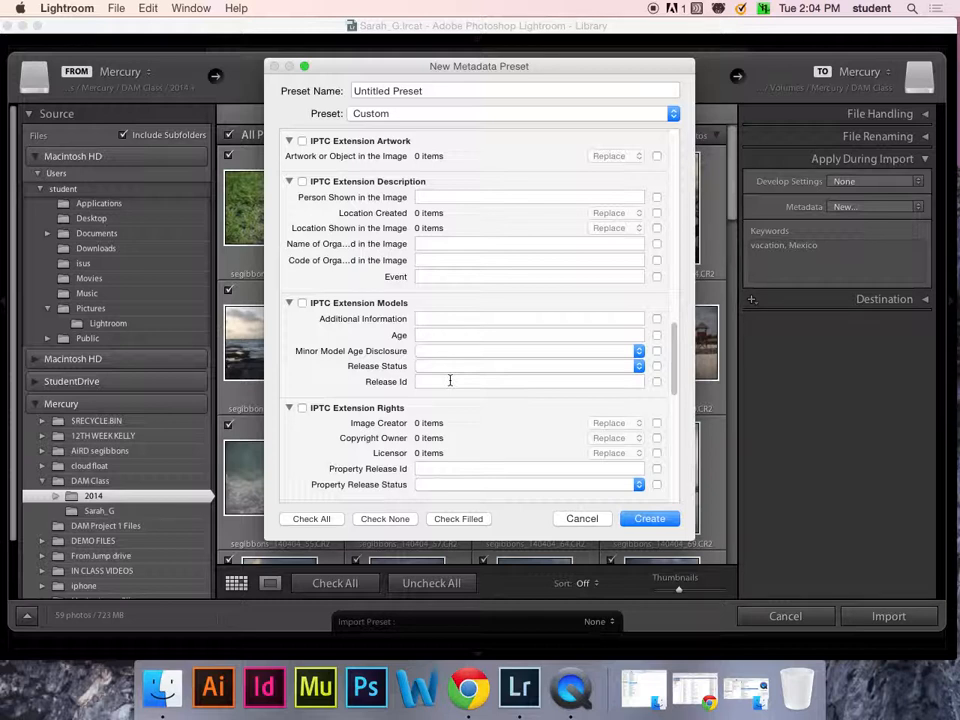
pyautogui.moveTo(676, 368); pyautogui.dragTo(690, 268)
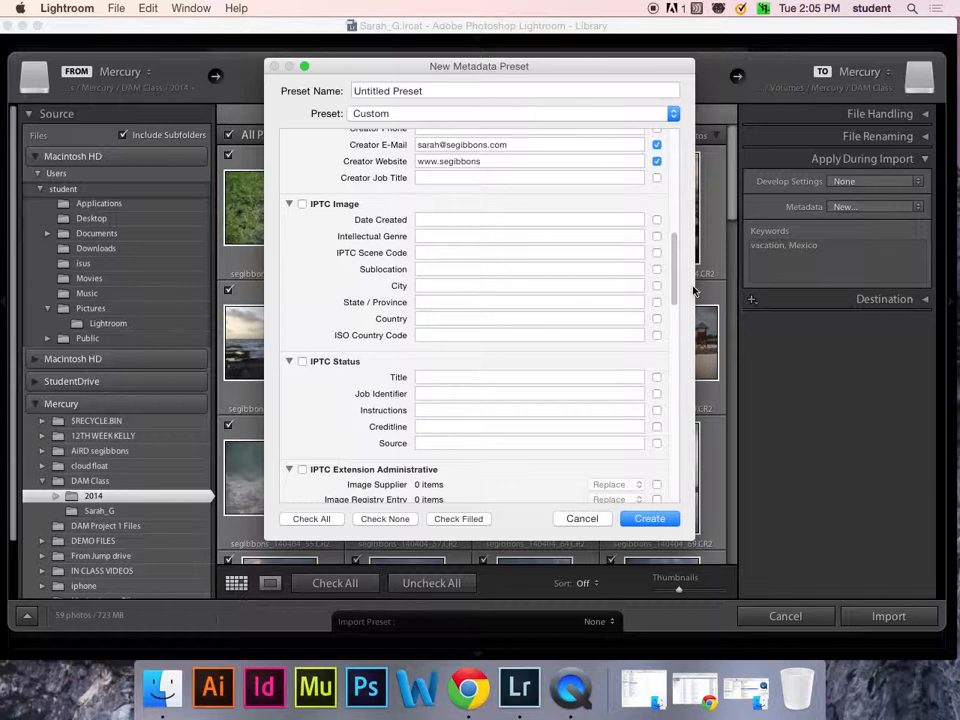
pyautogui.moveTo(677, 290); pyautogui.dragTo(684, 183)
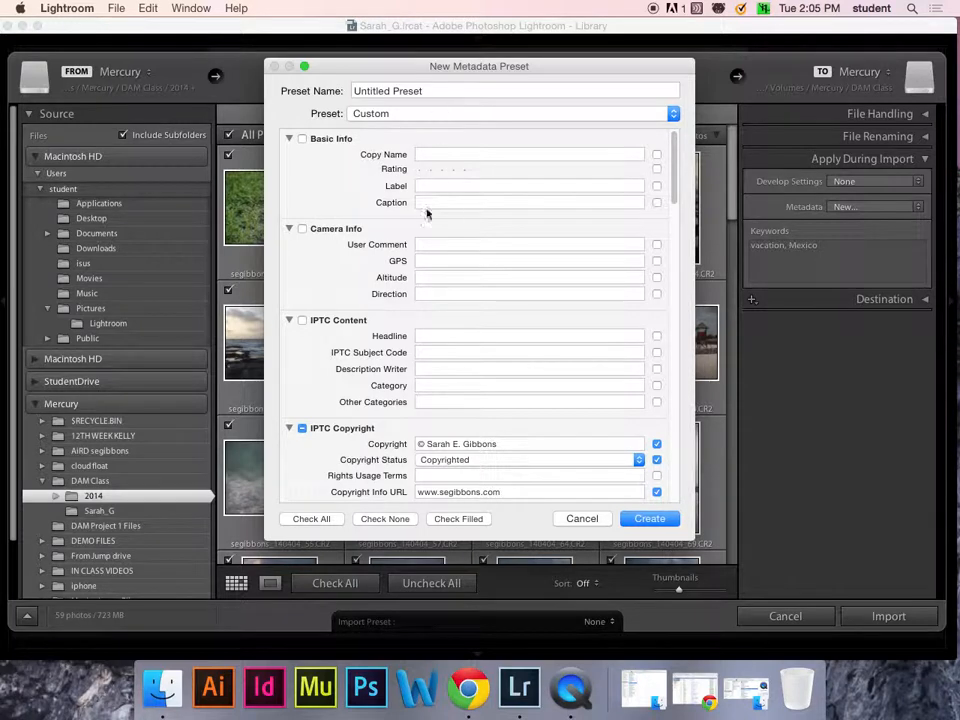
pyautogui.moveTo(674, 182); pyautogui.dragTo(675, 214)
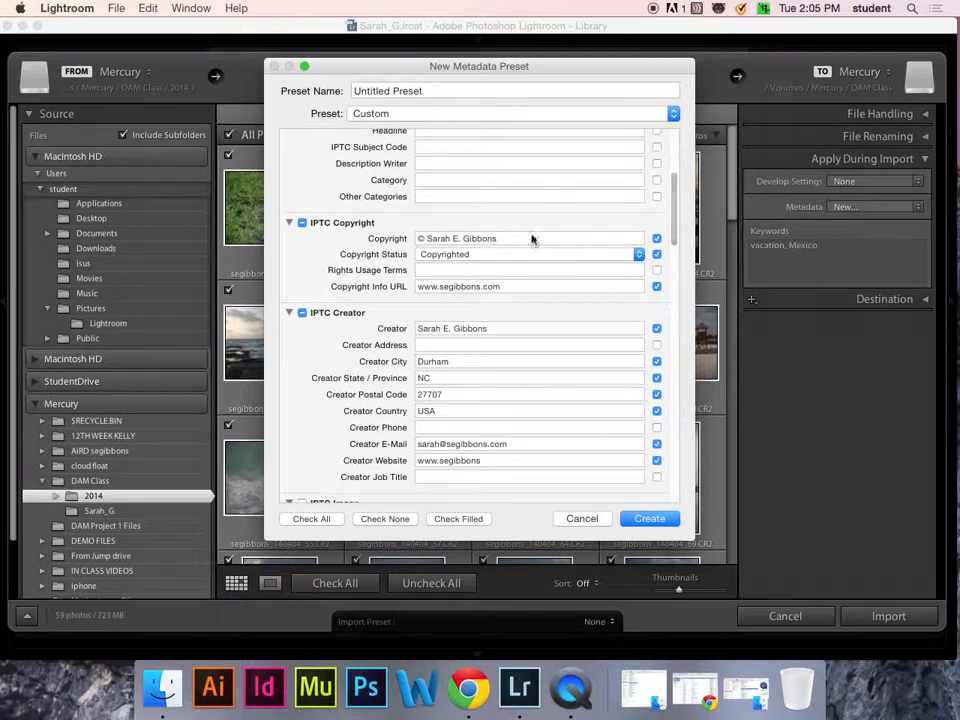
pyautogui.moveTo(677, 204); pyautogui.dragTo(450, 55)
# - Name the preset with the photographer's full name followed by "copyright" and create it
pyautogui.click(446, 90)
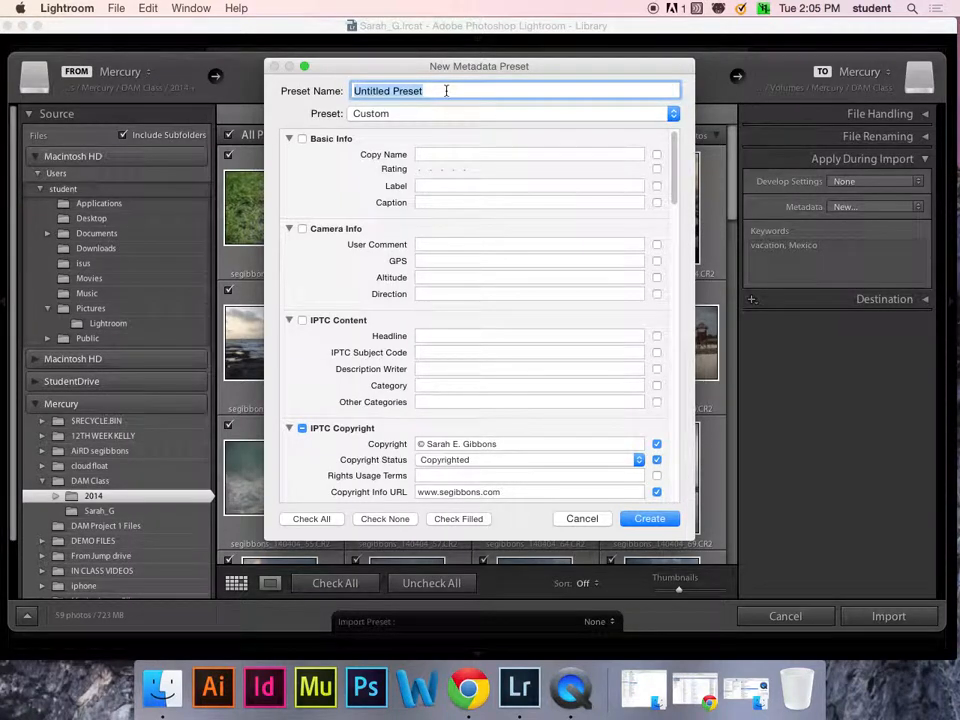
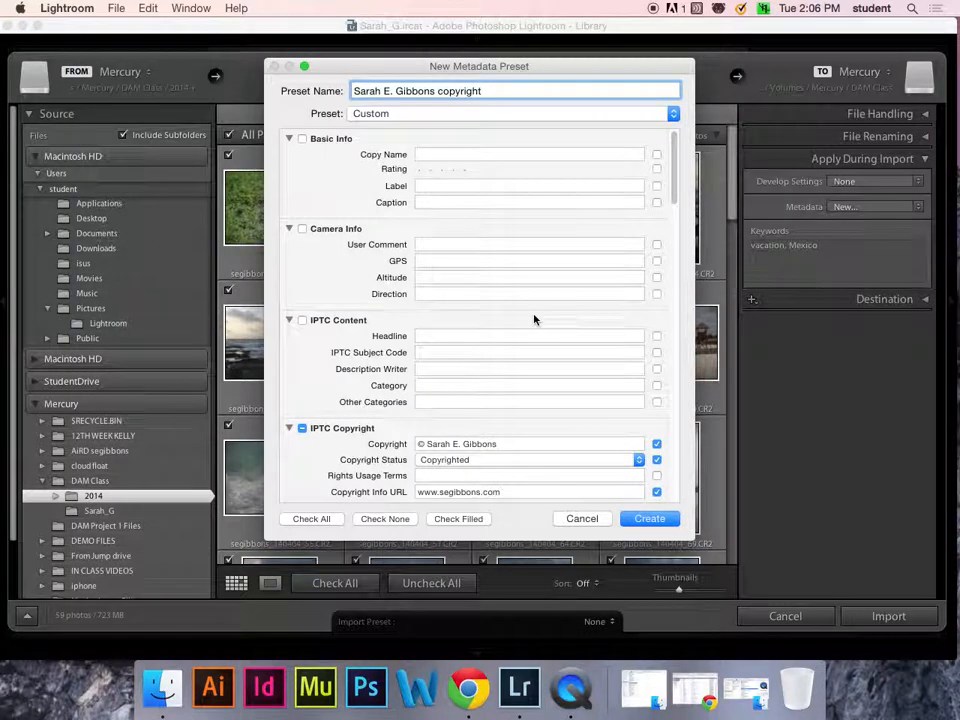
pyautogui.click(652, 519)
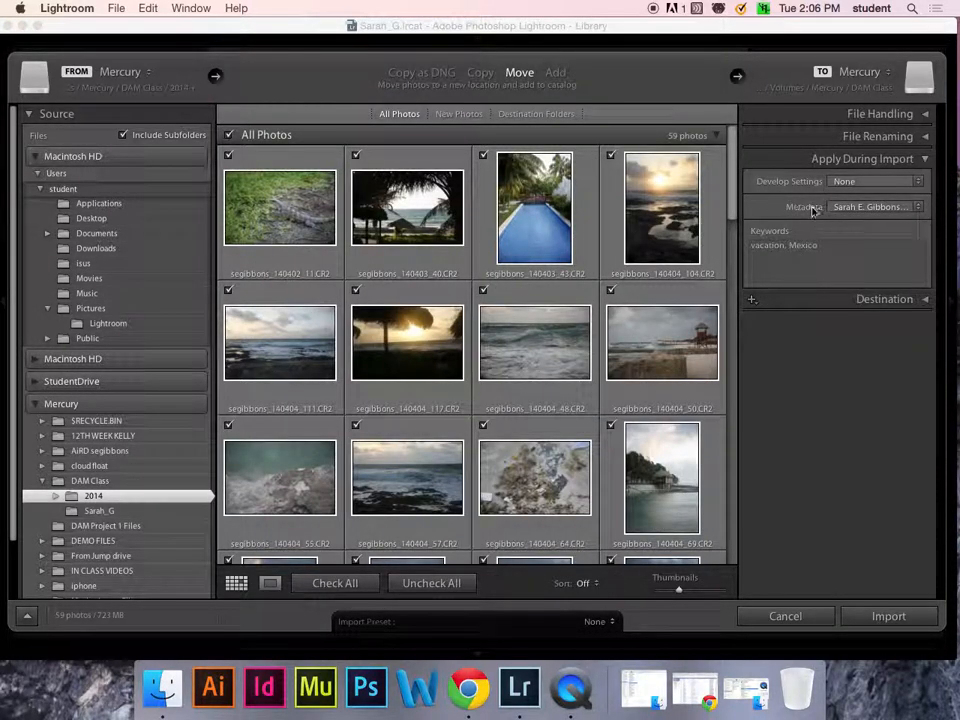
# - Choose the new copyright preset as the metadata applied during import
pyautogui.click(868, 206)
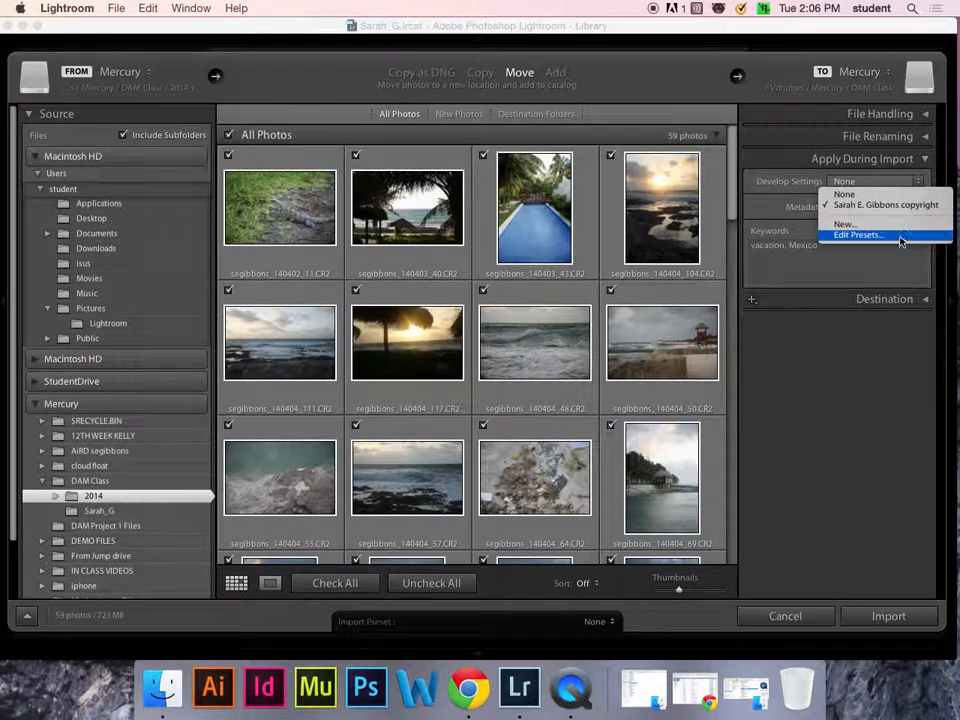
pyautogui.click(758, 206)
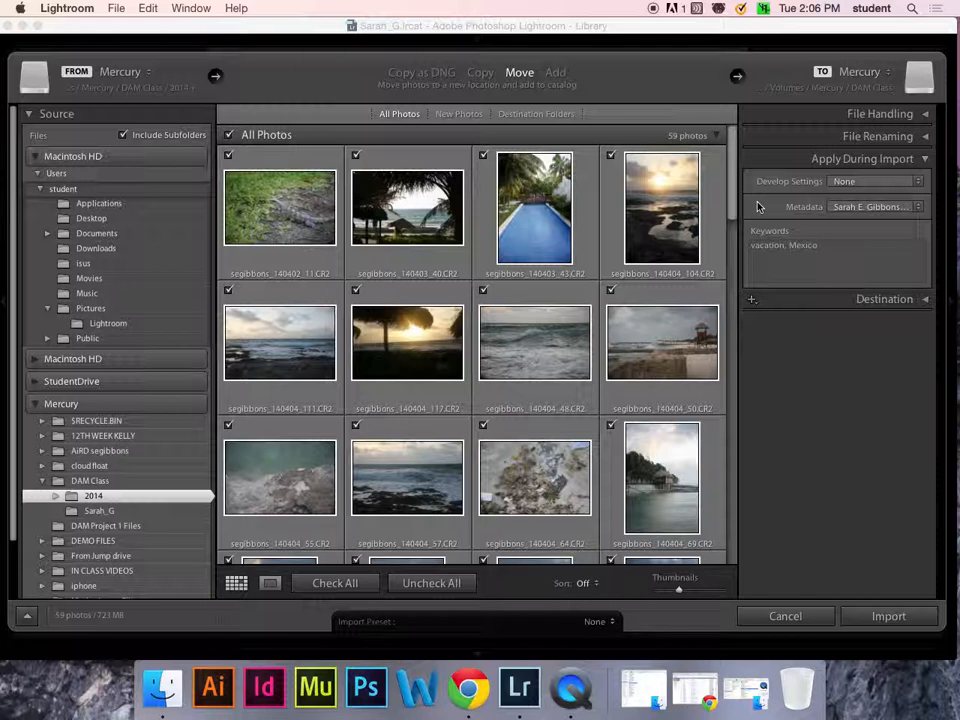
pyautogui.click(918, 206)
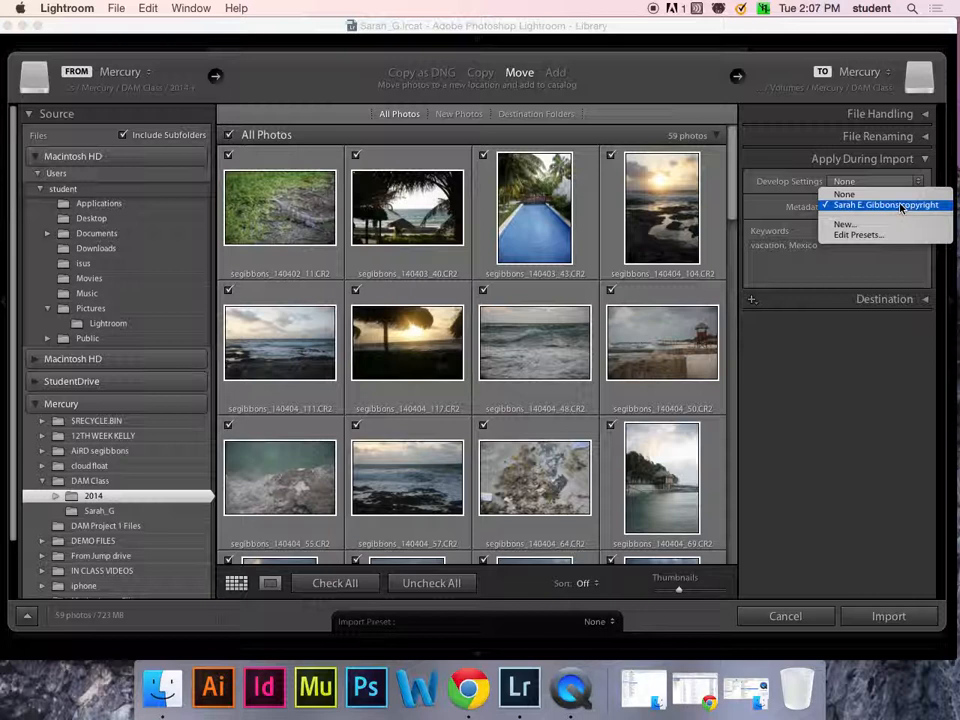
pyautogui.click(903, 206)
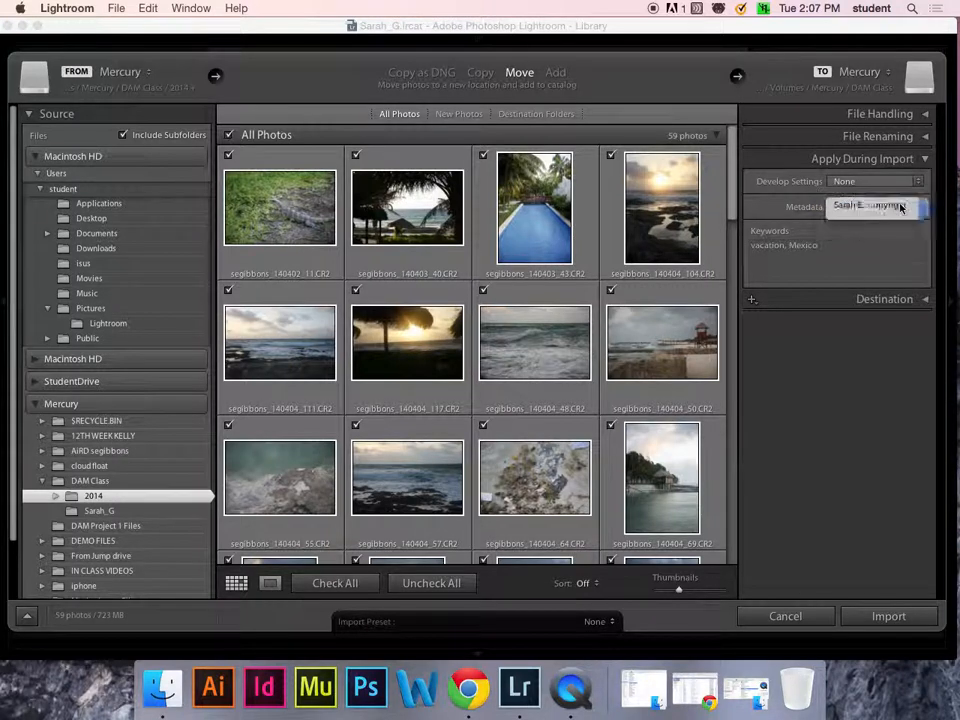
# - Expand the destination settings, review the target folders, and import the photos
pyautogui.click(872, 280)
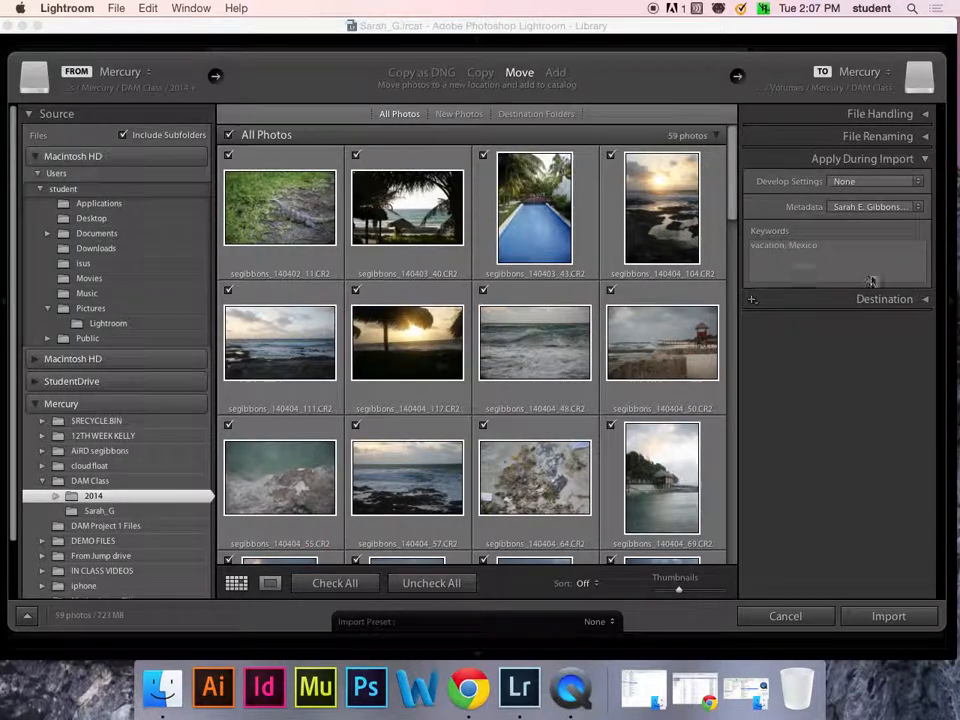
pyautogui.click(926, 300)
pyautogui.scroll(-3, 926, 306)
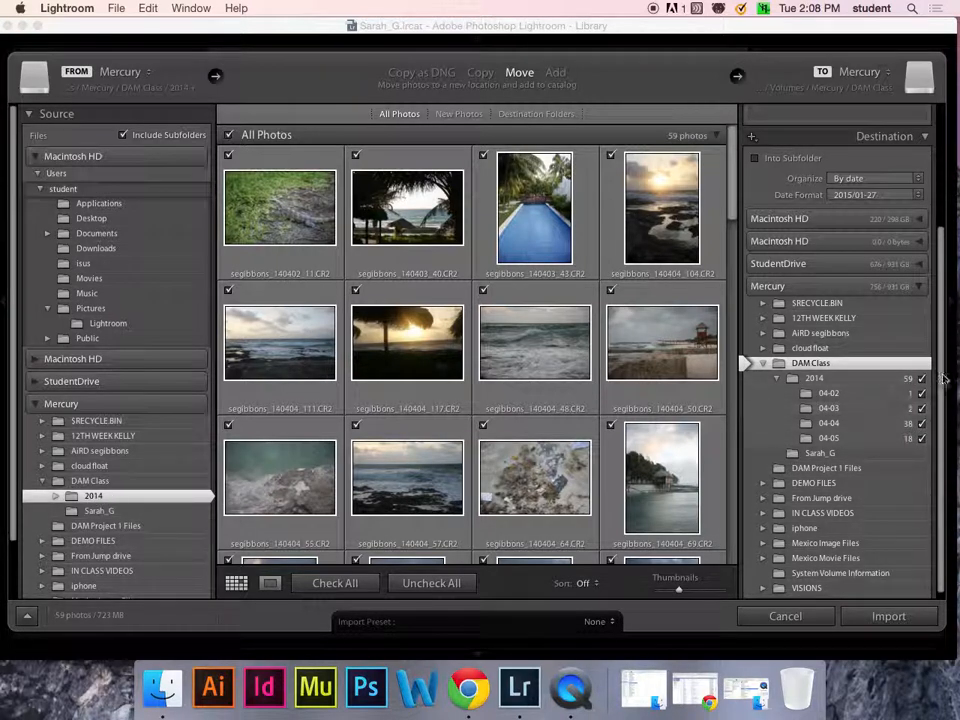
pyautogui.scroll(-1, 940, 388)
pyautogui.moveTo(940, 387); pyautogui.dragTo(936, 430)
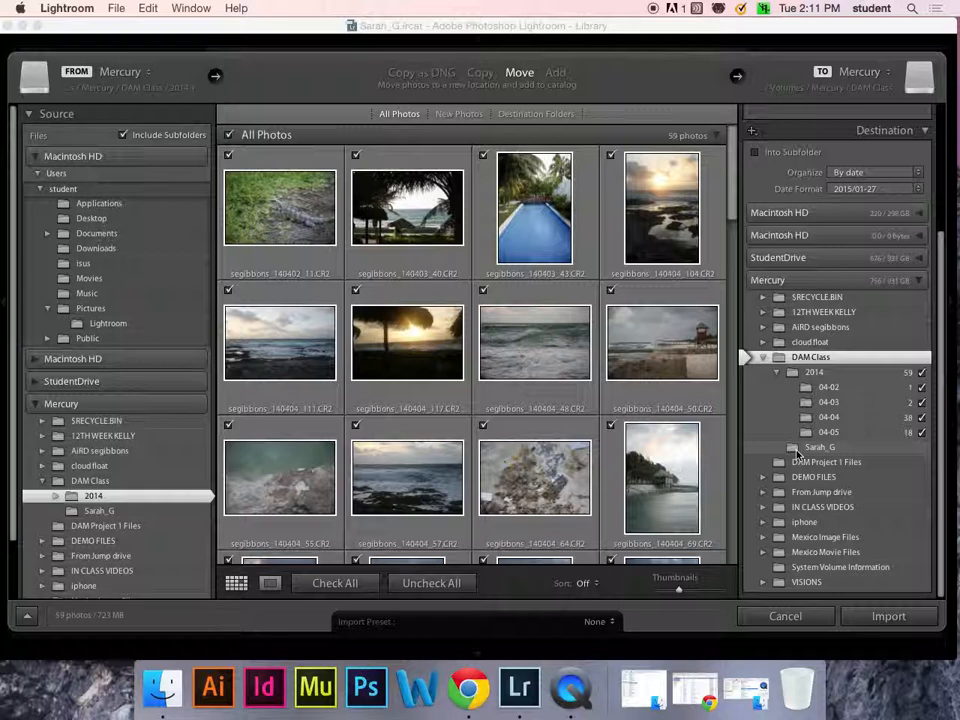
pyautogui.click(885, 617)
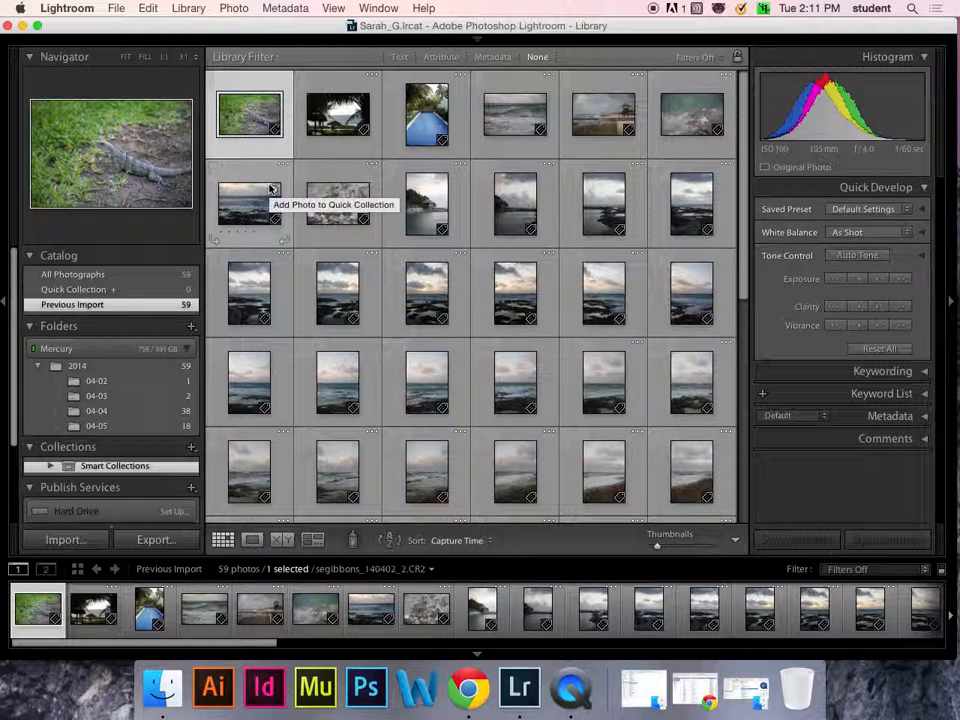
# - Scroll through the imported photos in the library grid and select all of them
pyautogui.moveTo(744, 122); pyautogui.dragTo(754, 43)
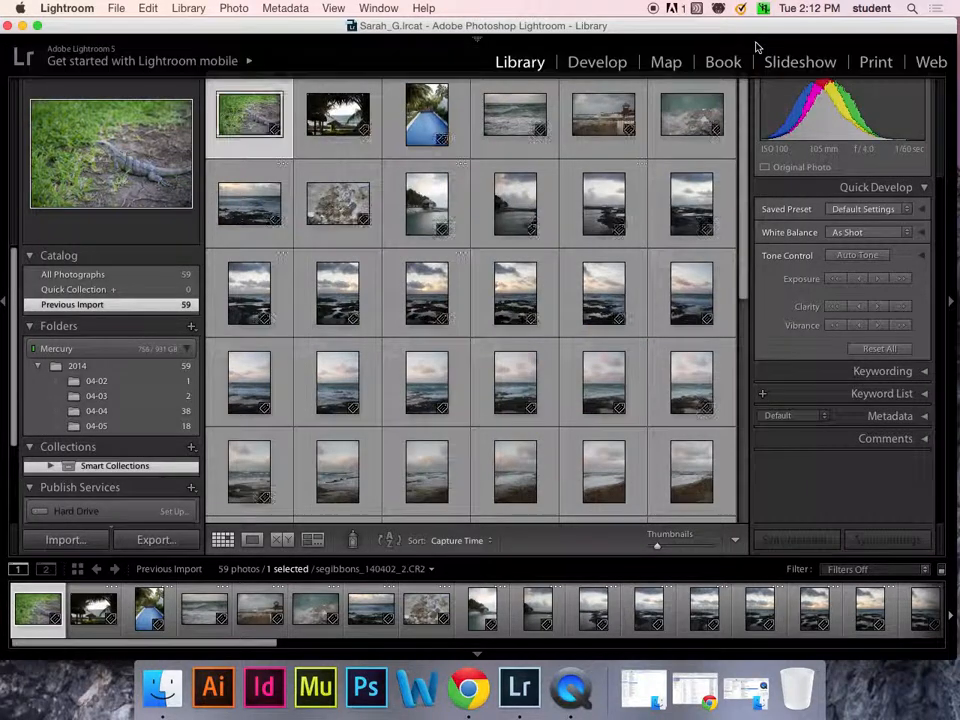
pyautogui.moveTo(482, 39)
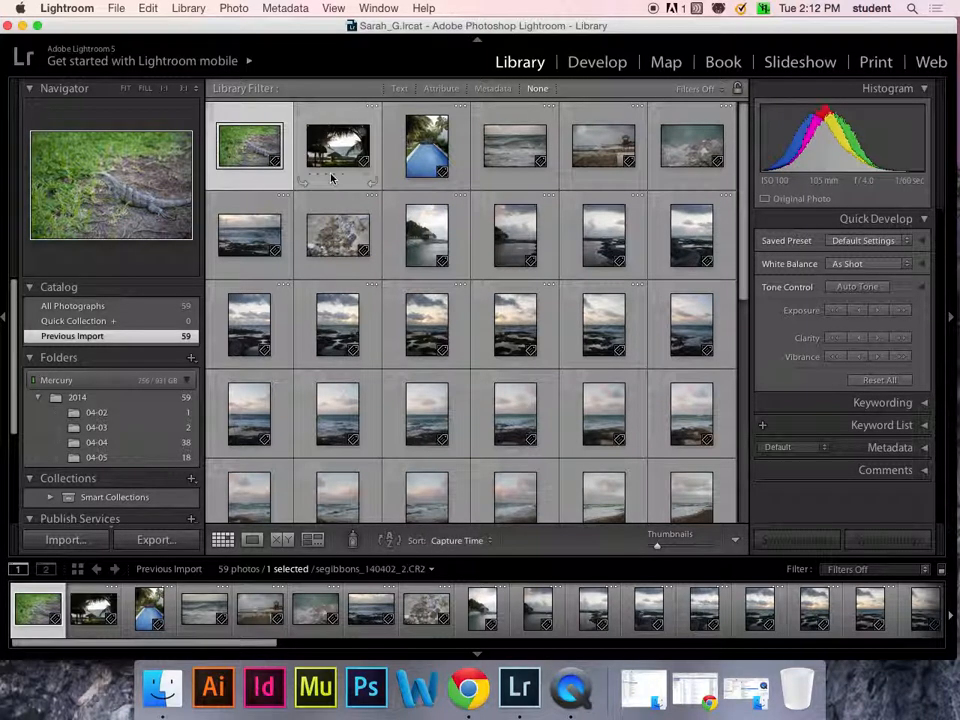
pyautogui.moveTo(741, 244); pyautogui.dragTo(736, 470)
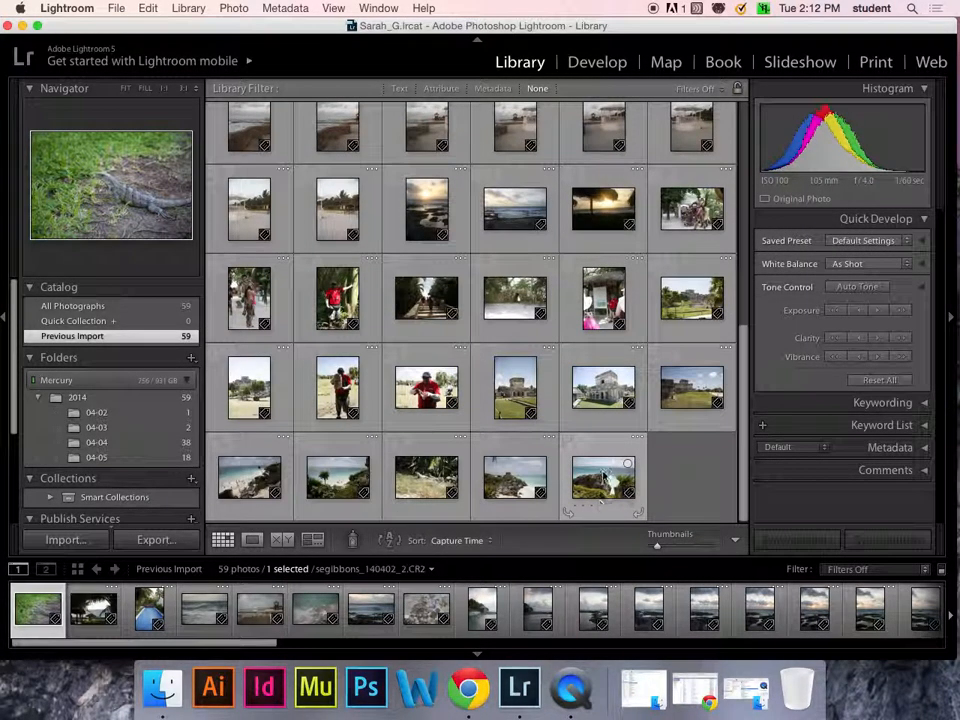
pyautogui.press('super+a')
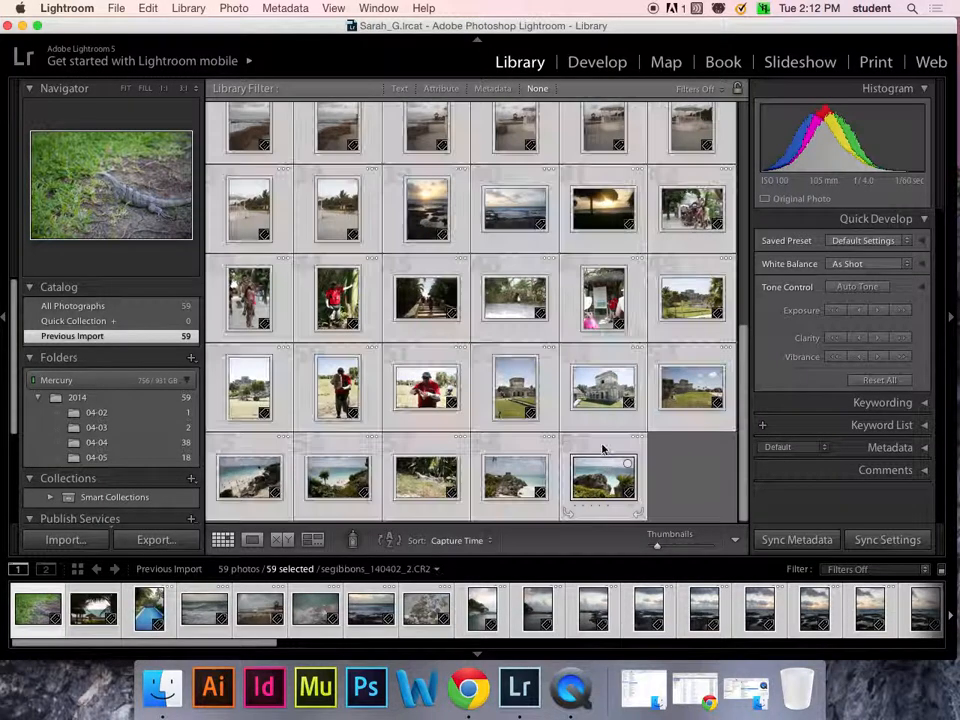
# - Expand the Metadata panel for the selected photos and open its metadata preset list
pyautogui.click(926, 449)
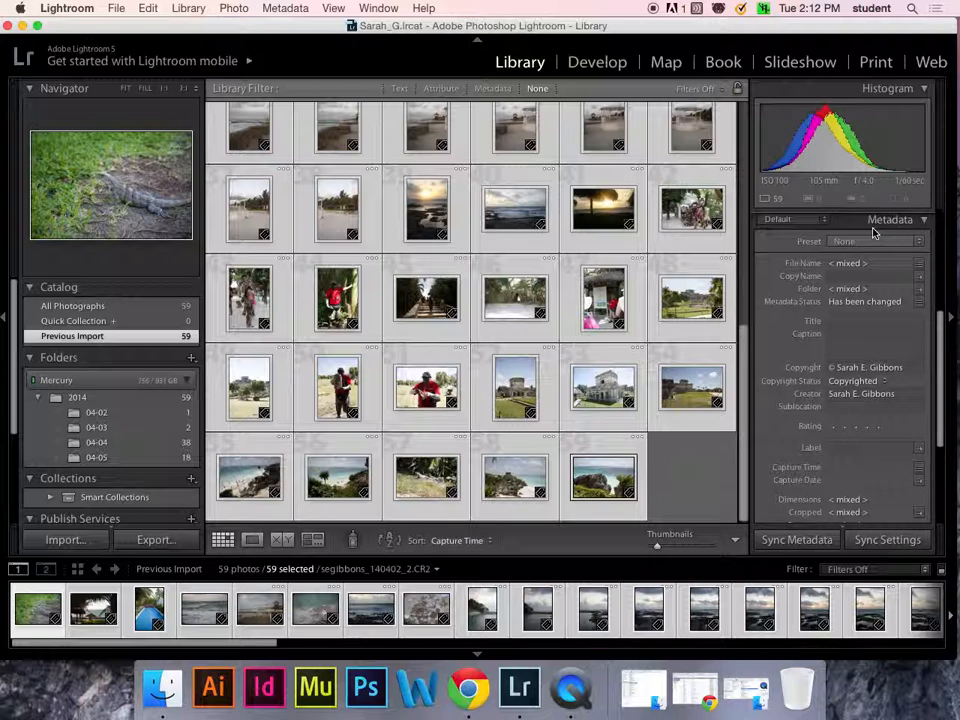
pyautogui.click(917, 241)
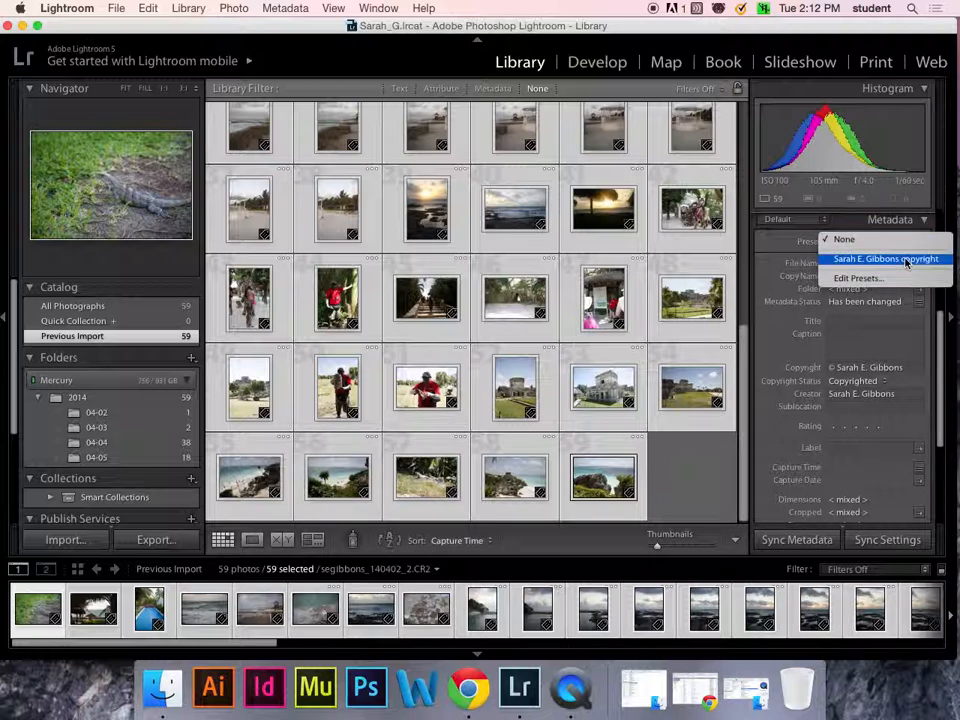